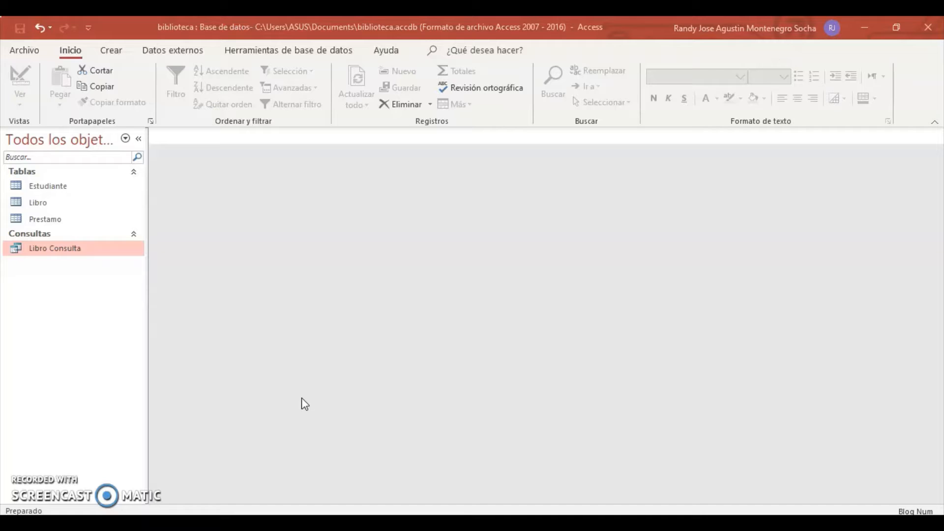
# Step: Examine the fields and records of the Prestamo, Estudiante and Libro tables, and close all three
pyautogui.click(384, 248)
pyautogui.click(63, 219)
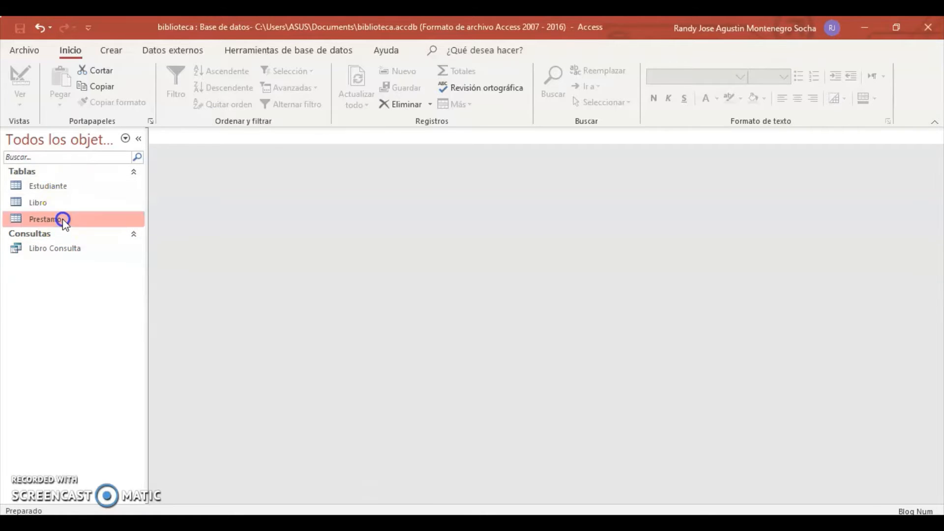
pyautogui.doubleClick(63, 220)
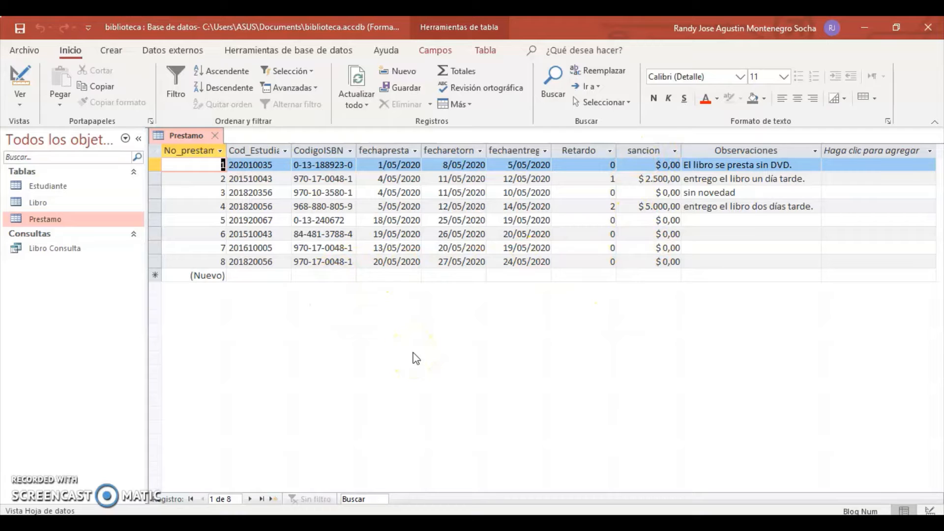
pyautogui.click(72, 189)
pyautogui.doubleClick(71, 190)
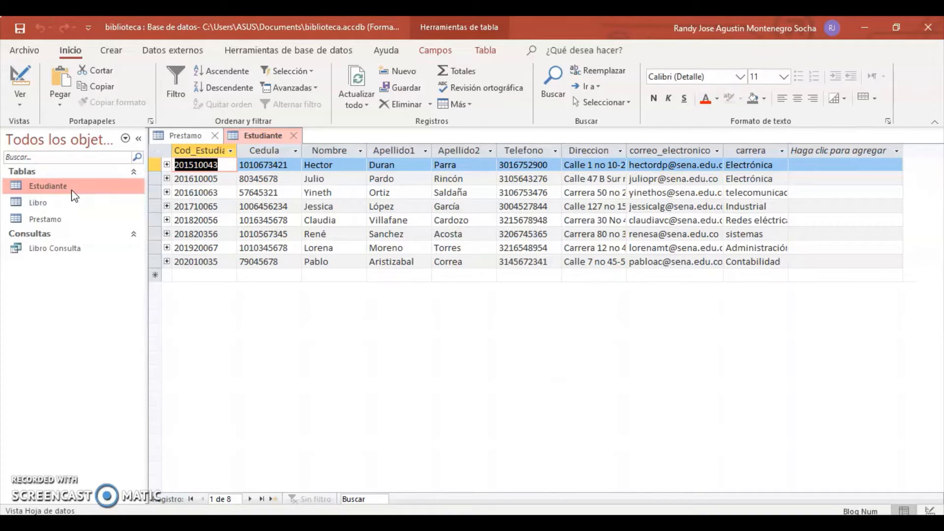
pyautogui.doubleClick(64, 219)
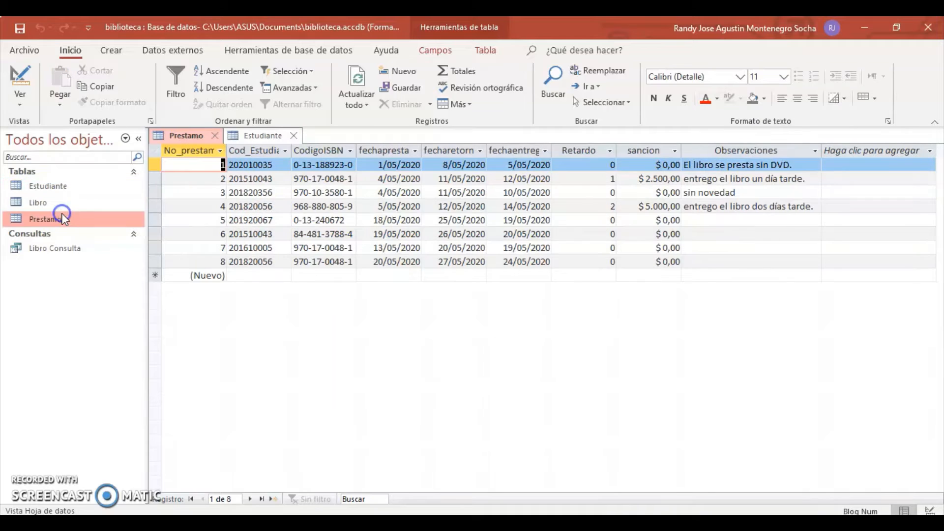
pyautogui.doubleClick(49, 203)
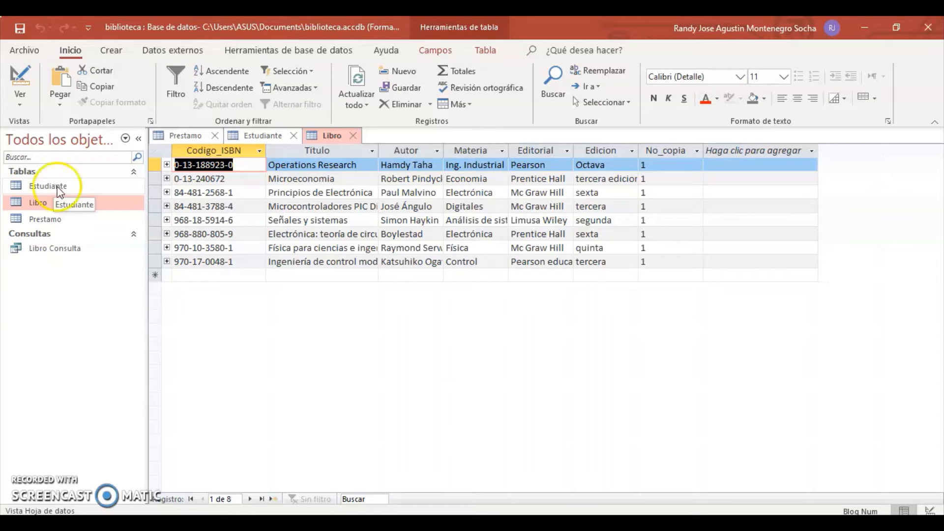
pyautogui.doubleClick(59, 218)
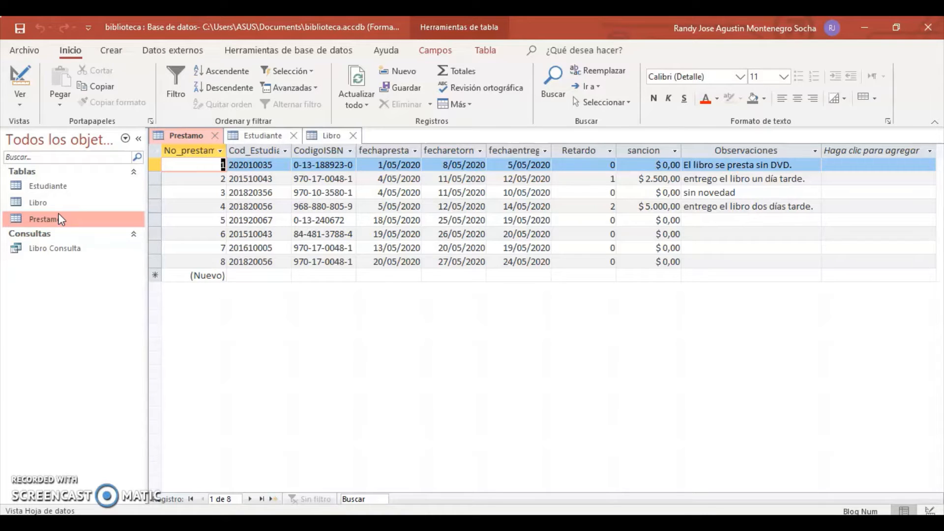
pyautogui.click(212, 136)
pyautogui.click(218, 135)
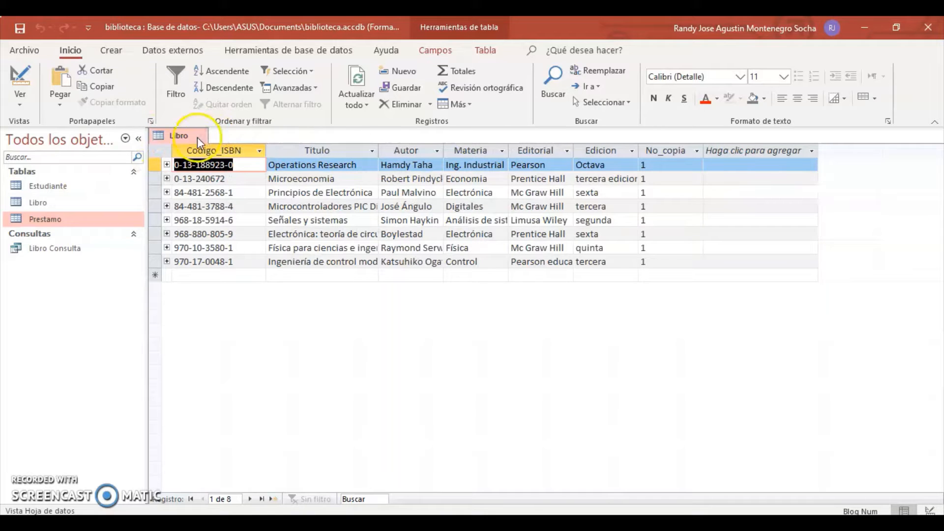
pyautogui.click(200, 136)
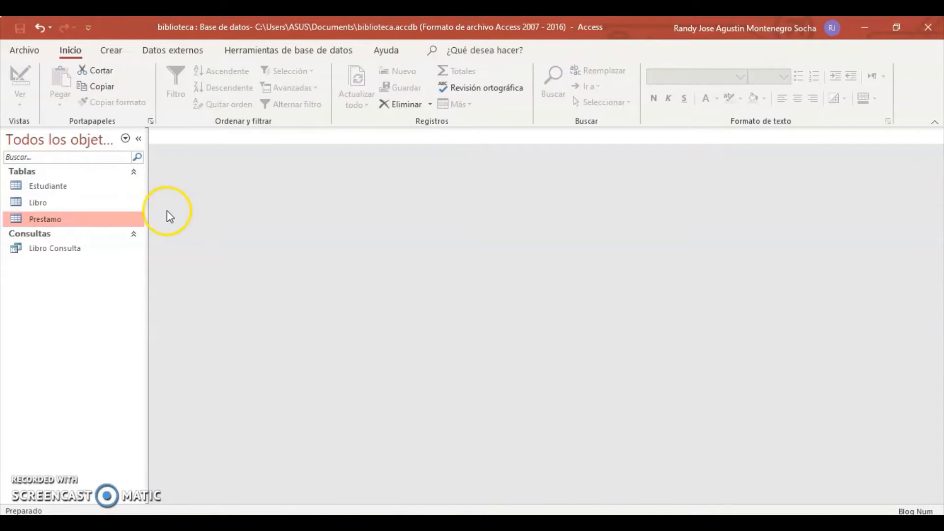
# Step: Create a query in design view with the Estudiante, Libro and Prestamo tables, placing Libro lower between the other two
pyautogui.click(117, 51)
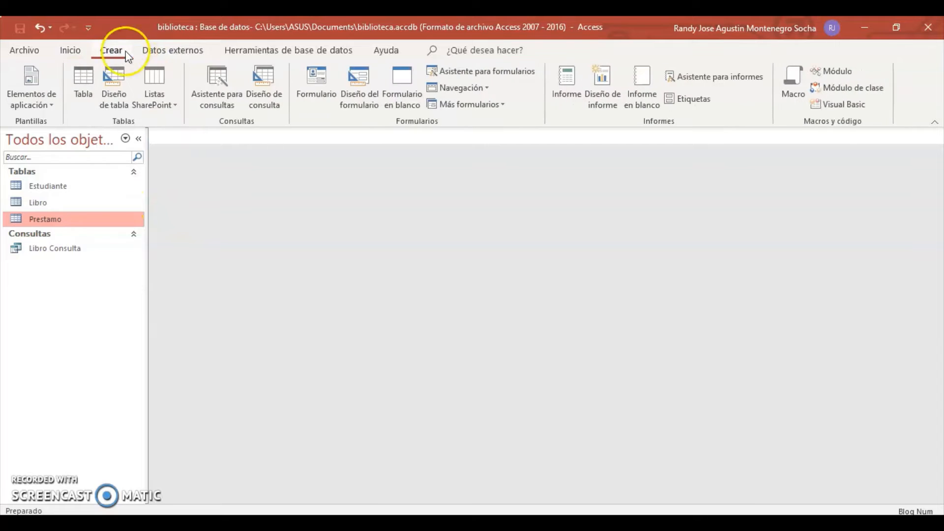
pyautogui.click(255, 86)
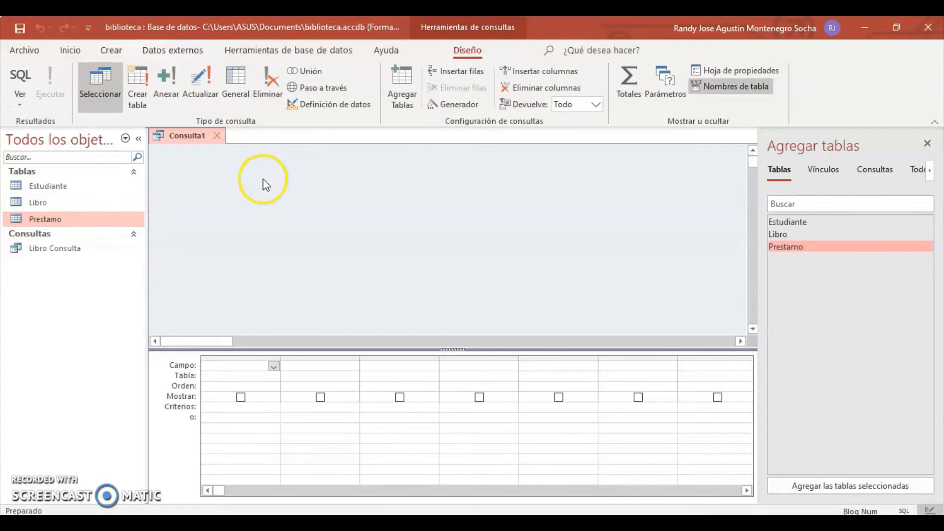
pyautogui.click(273, 367)
pyautogui.click(273, 366)
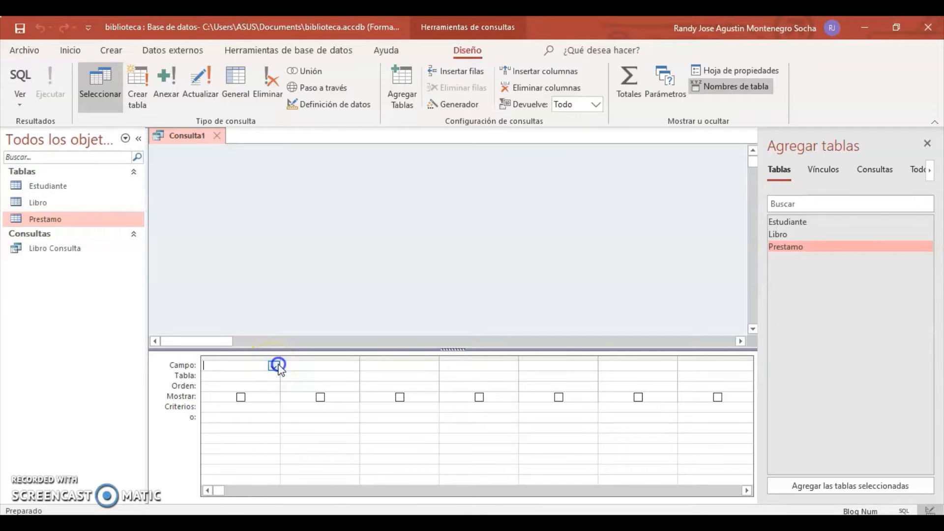
pyautogui.doubleClick(797, 222)
pyautogui.doubleClick(777, 233)
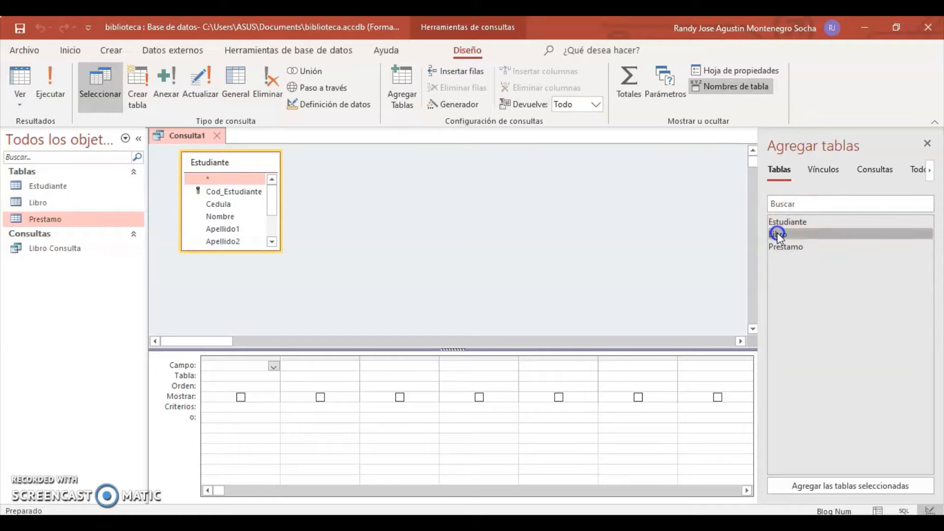
pyautogui.doubleClick(785, 246)
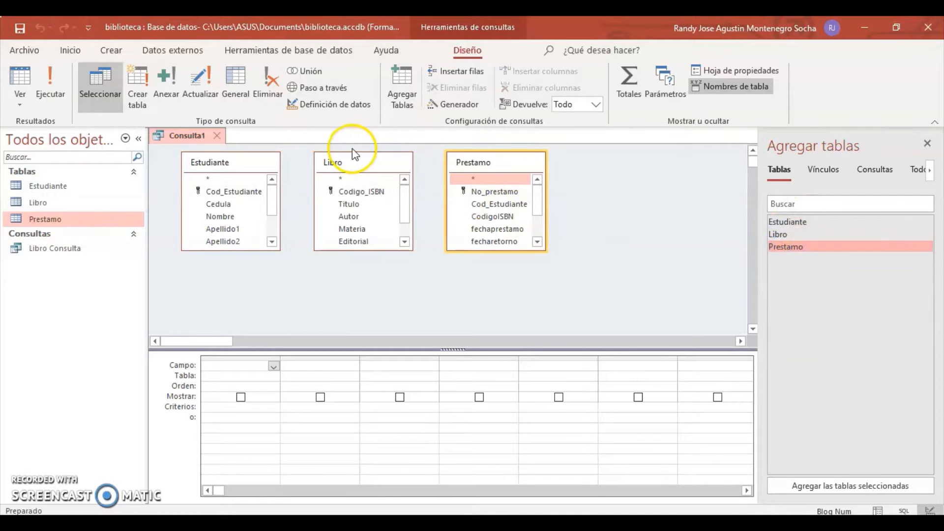
pyautogui.click(358, 160)
pyautogui.moveTo(361, 160); pyautogui.dragTo(367, 227)
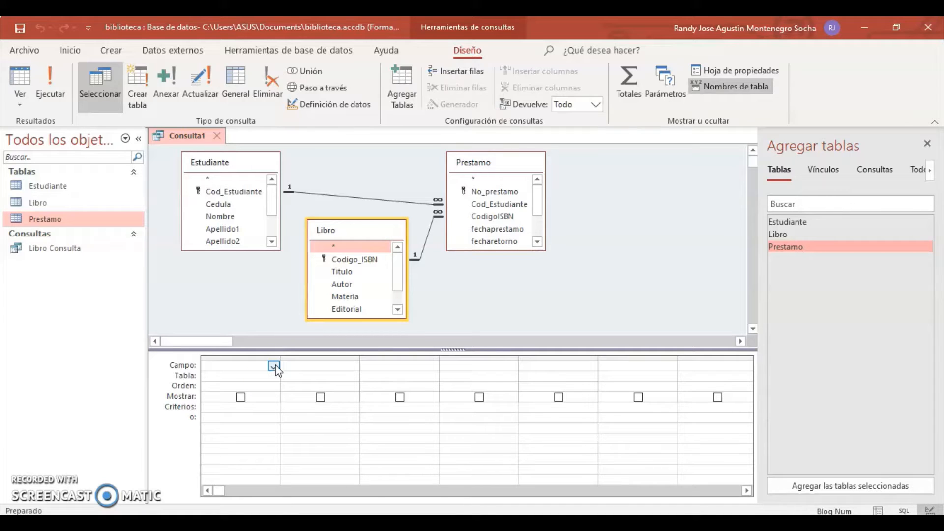
# Step: Add No_prestamo from Prestamo and Codigo_ISBN, Titulo and Autor from Libro as the first four fields of the query
pyautogui.click(492, 203)
pyautogui.click(489, 196)
pyautogui.doubleClick(486, 193)
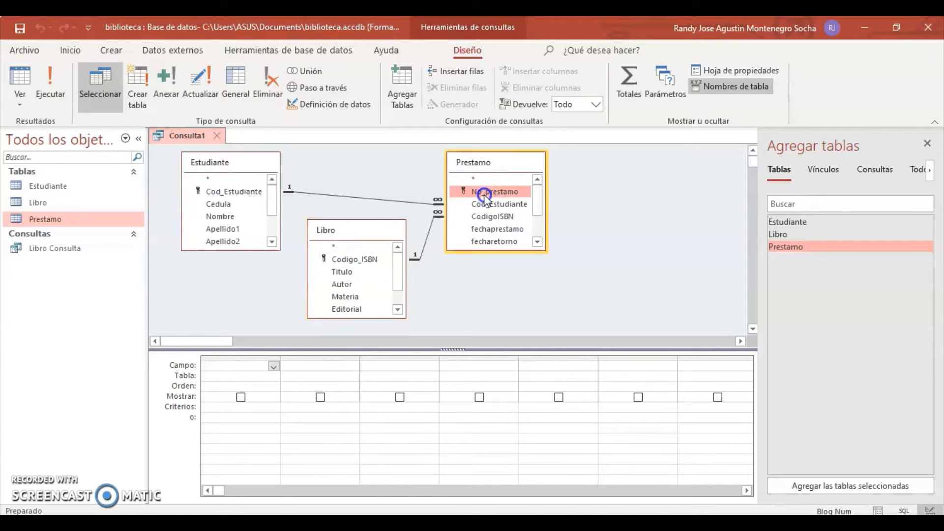
pyautogui.click(323, 370)
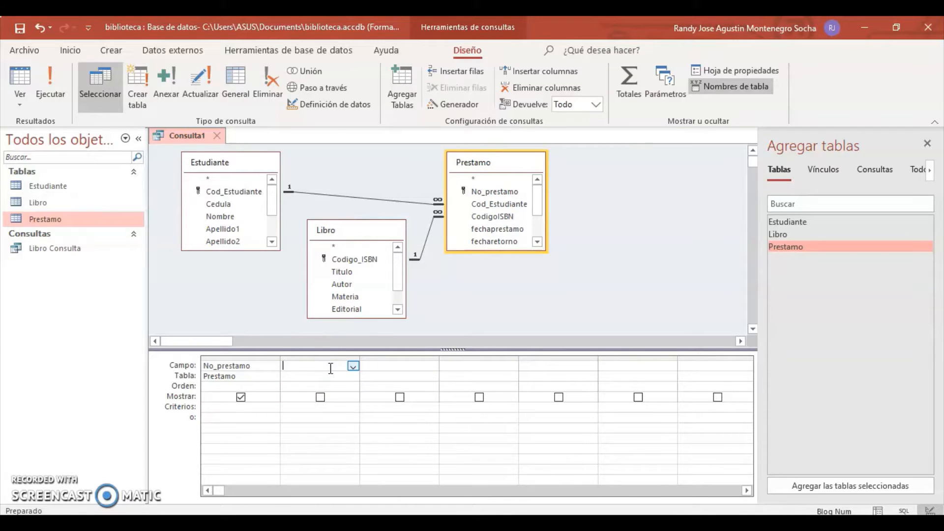
pyautogui.doubleClick(366, 257)
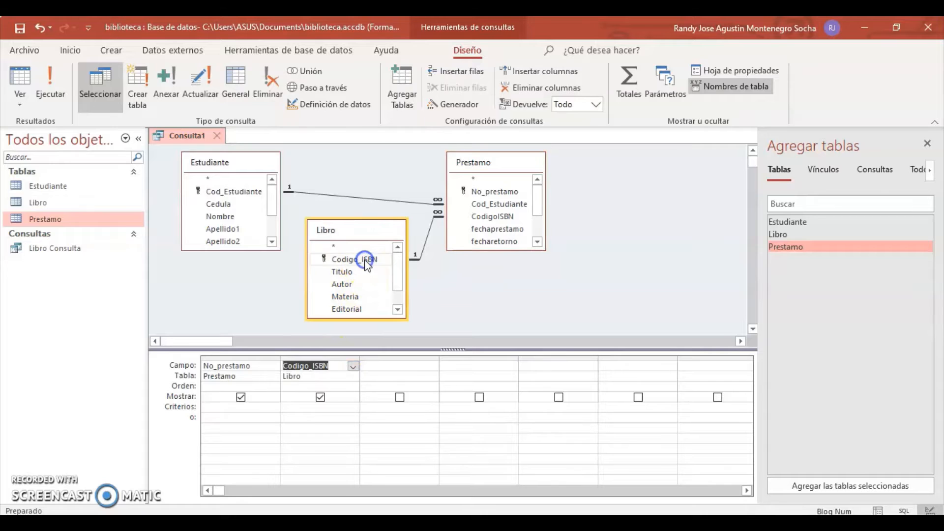
pyautogui.doubleClick(342, 271)
pyautogui.click(461, 368)
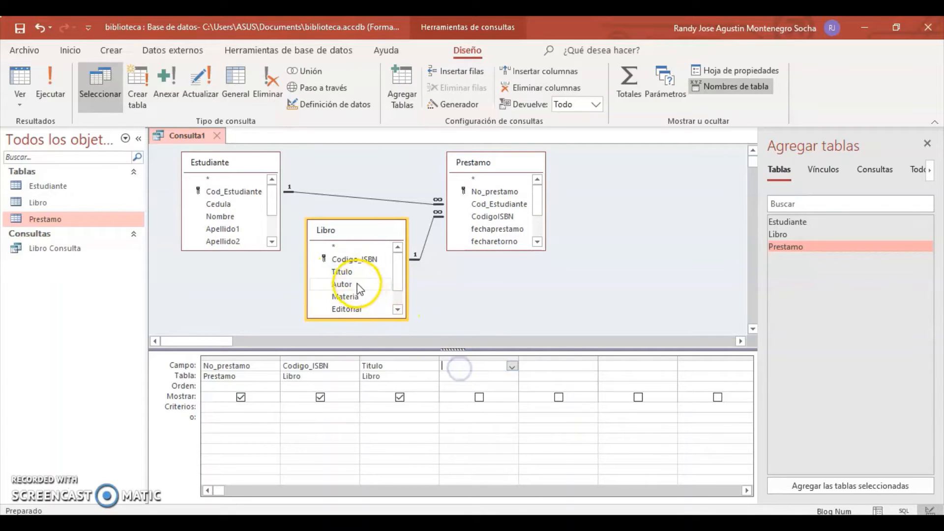
pyautogui.click(354, 285)
pyautogui.doubleClick(354, 284)
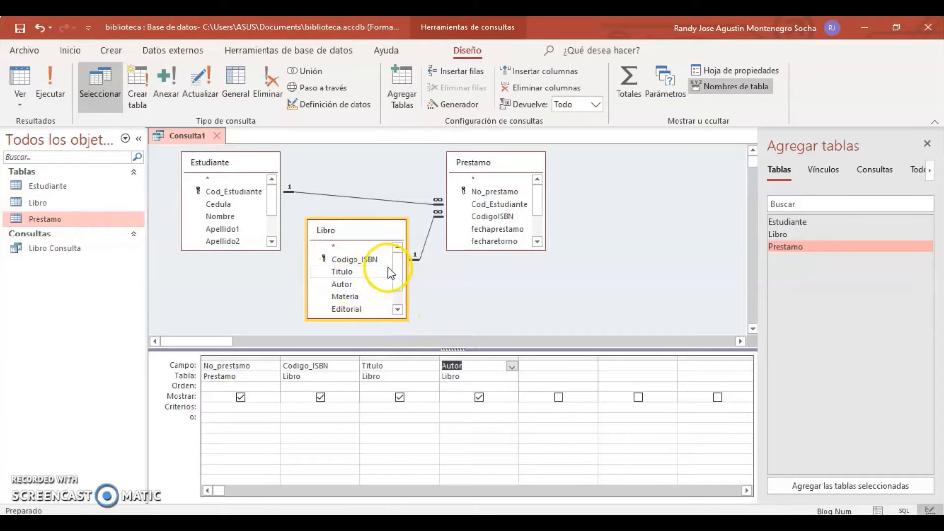
# Step: Add the fechaprestamo field from the Prestamo table as the query's fifth field
pyautogui.click(397, 290)
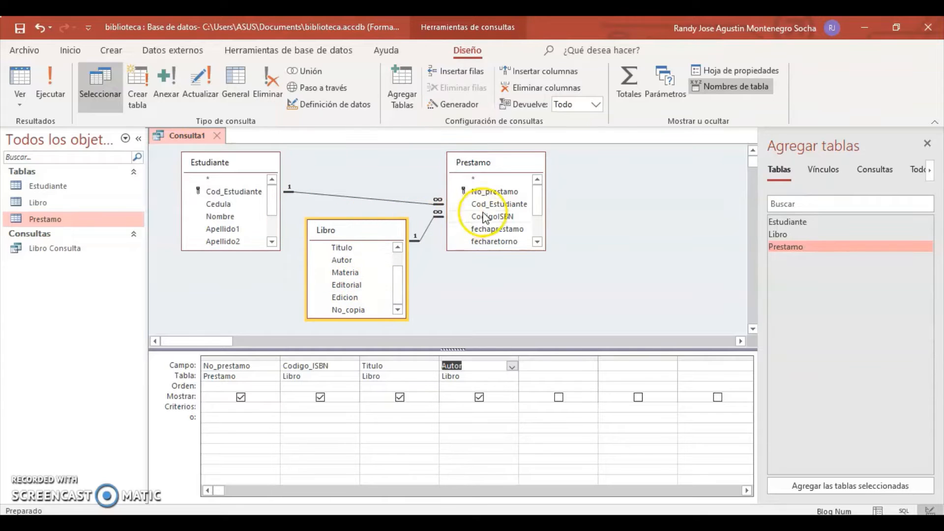
pyautogui.moveTo(539, 207); pyautogui.dragTo(538, 230)
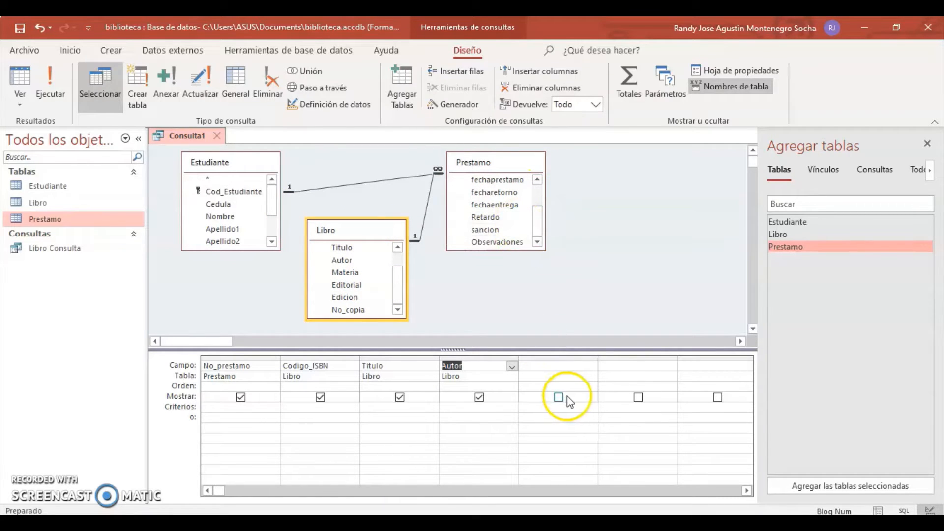
pyautogui.click(577, 367)
pyautogui.click(592, 366)
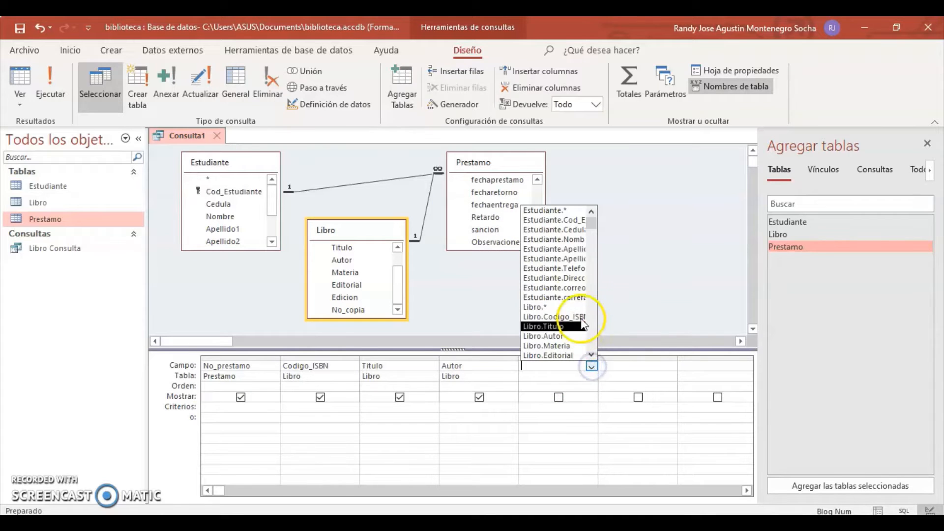
pyautogui.moveTo(594, 224); pyautogui.dragTo(592, 343)
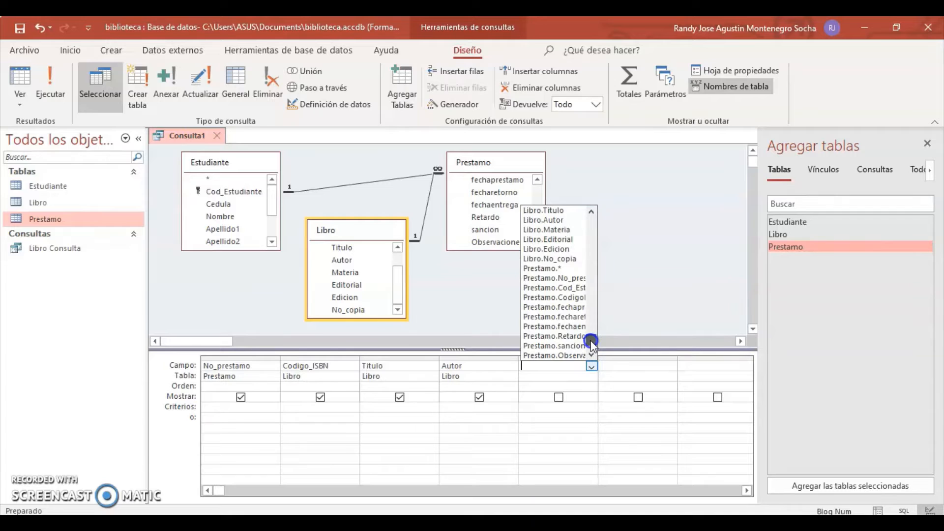
pyautogui.click(574, 309)
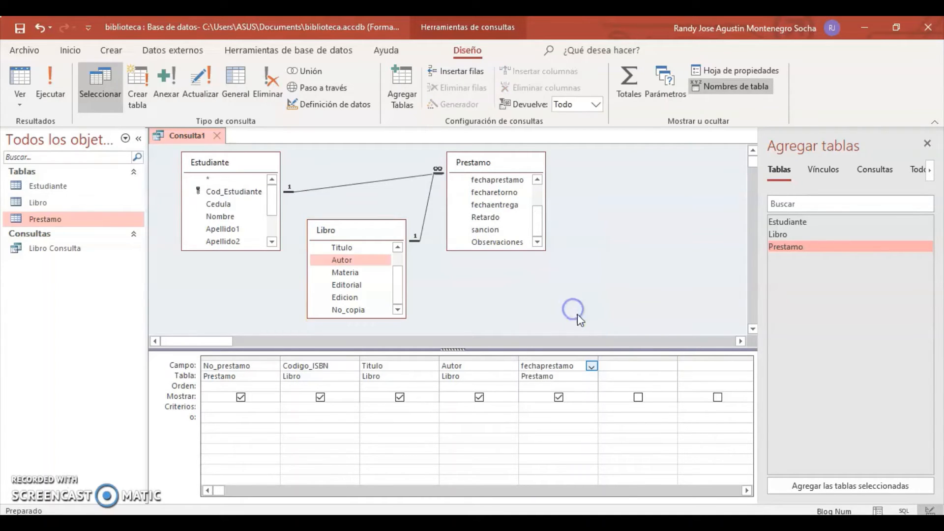
# Step: Add the carrera field from the Estudiante table as the query's sixth field
pyautogui.click(636, 368)
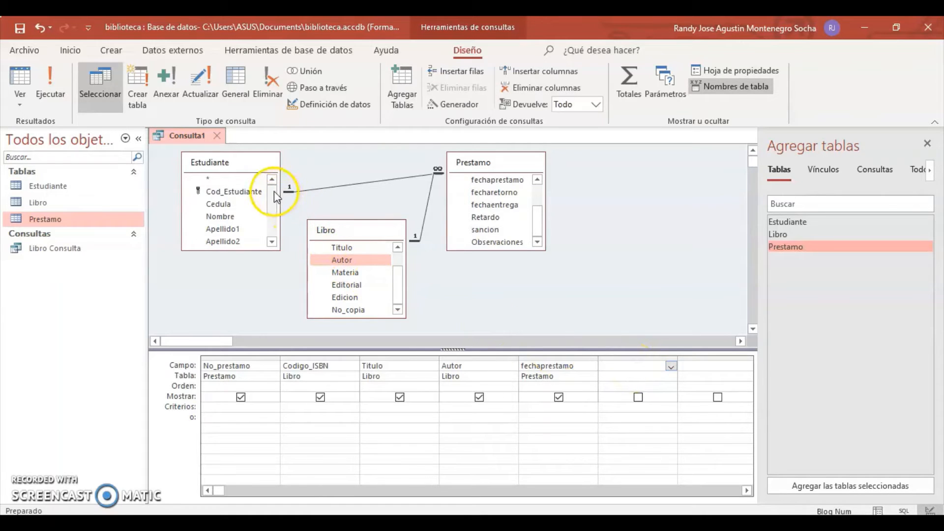
pyautogui.moveTo(273, 191); pyautogui.dragTo(272, 219)
pyautogui.doubleClick(234, 241)
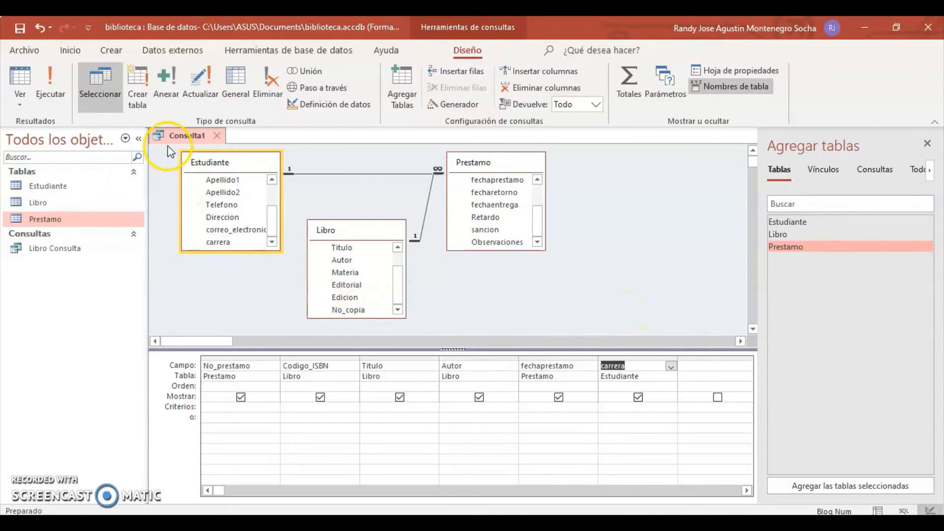
# Step: Examine the query's records in datasheet view and return to design view
pyautogui.rightClick(175, 136)
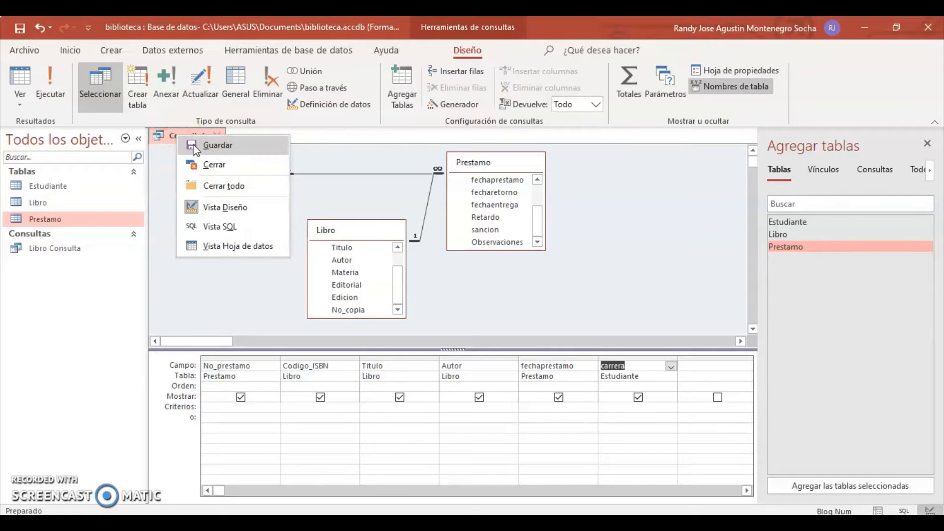
pyautogui.click(225, 247)
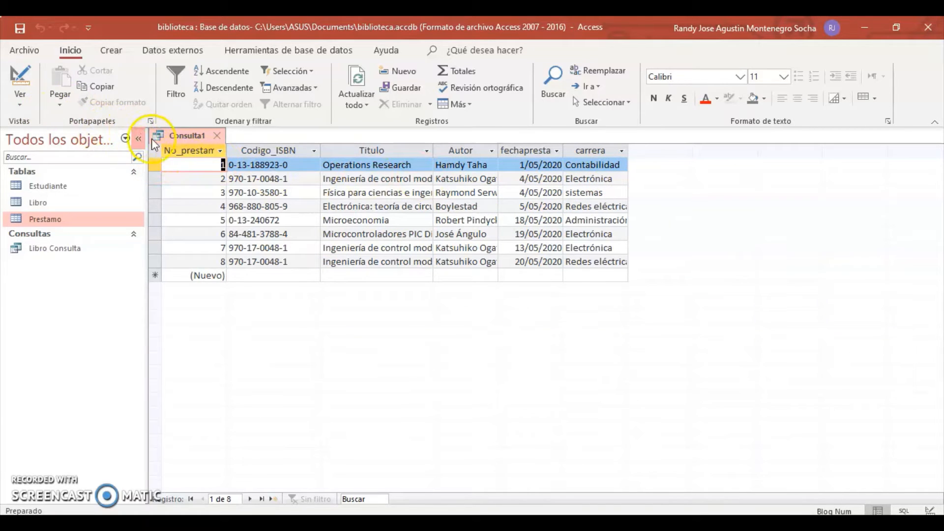
pyautogui.rightClick(180, 135)
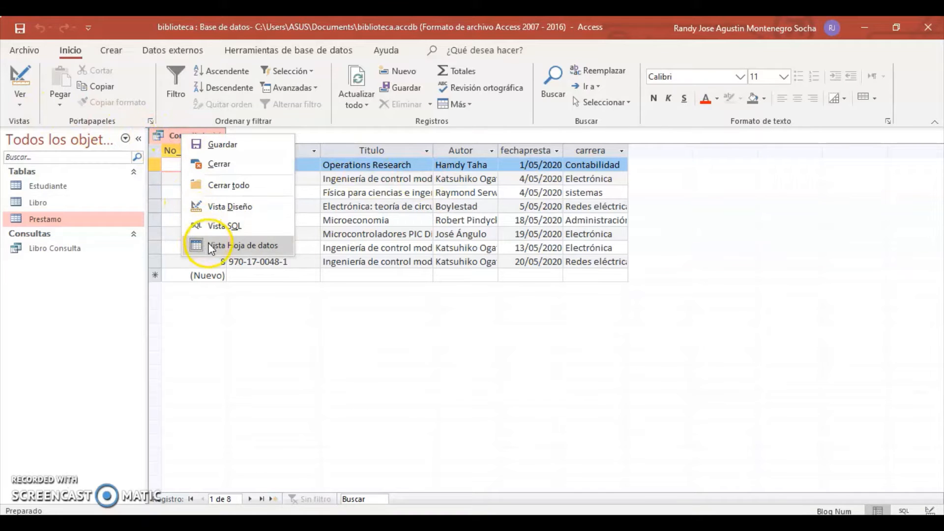
pyautogui.click(212, 207)
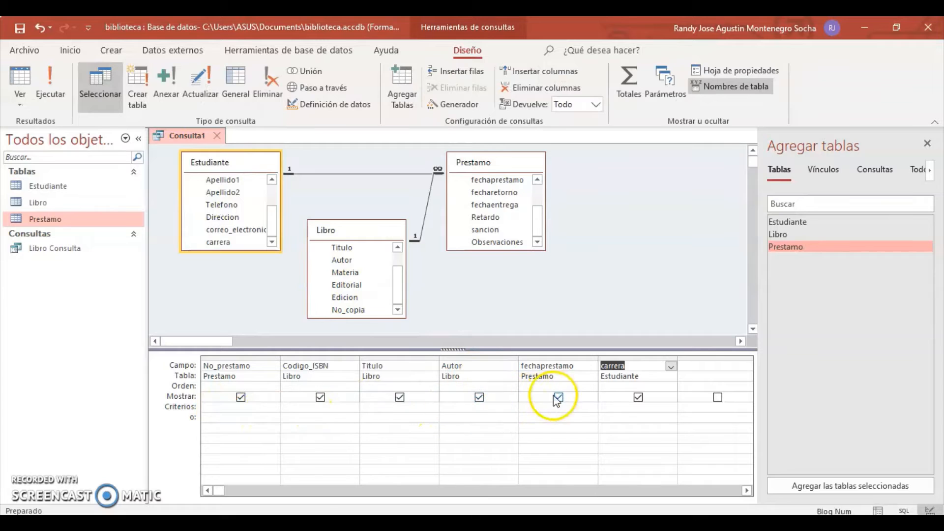
# Step: Set the criterion of the carrera field to ="Electrónica"
pyautogui.click(604, 410)
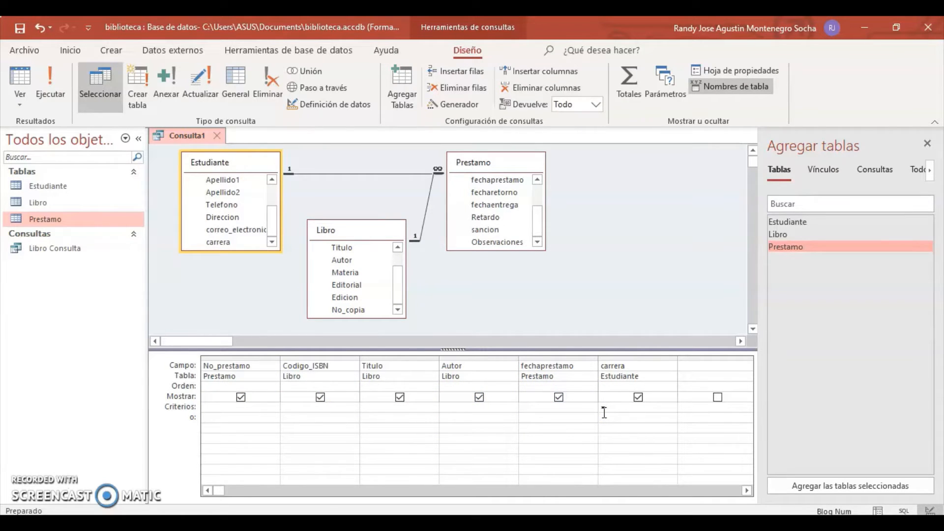
pyautogui.write('Electrónica')
pyautogui.press('Return')
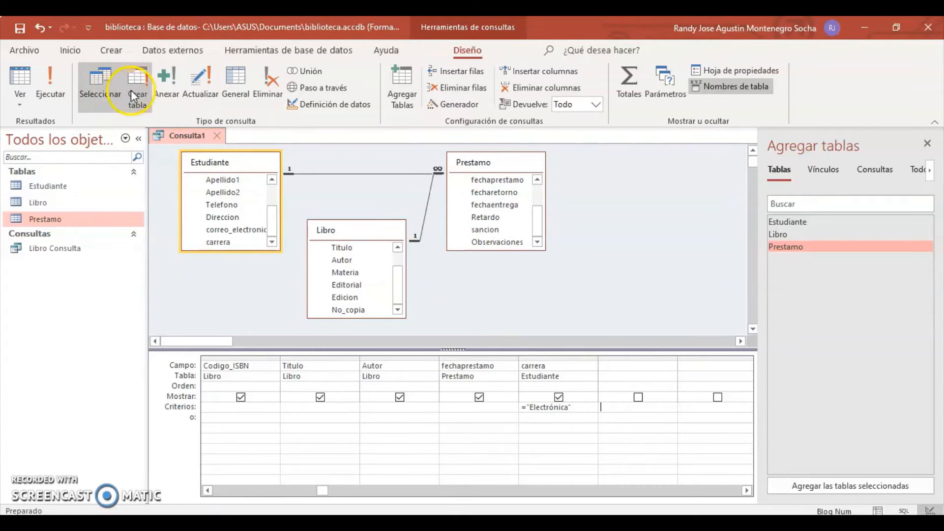
# Step: Save the query under the name libroselectronicamitadmayo
pyautogui.rightClick(161, 129)
pyautogui.click(178, 143)
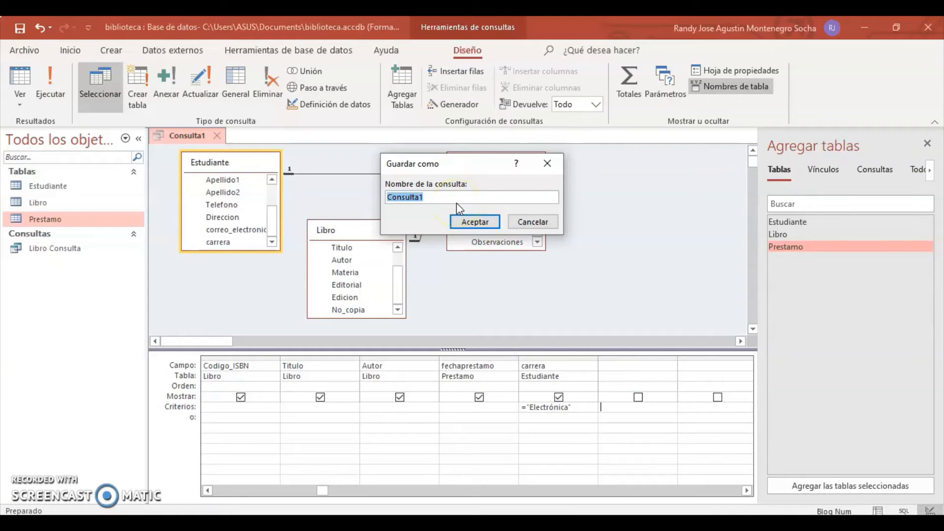
pyautogui.write('COnsu')
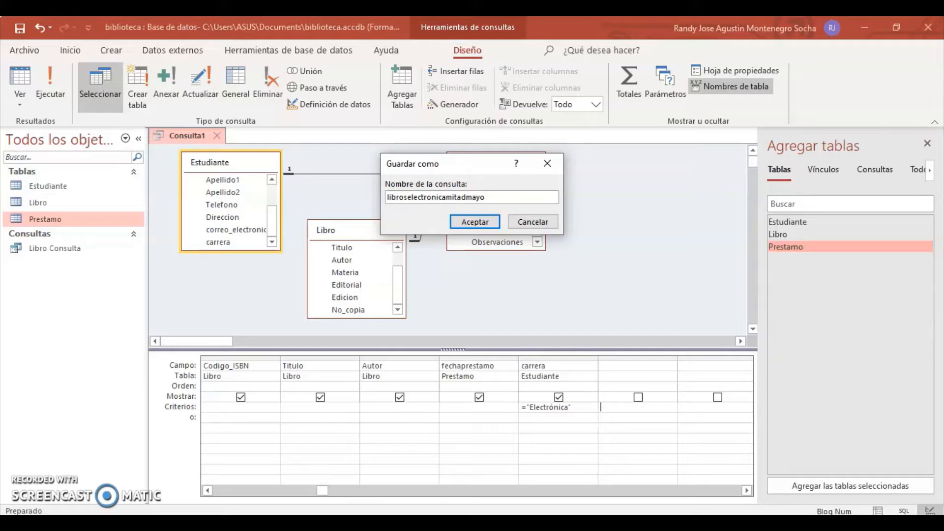
pyautogui.click(484, 221)
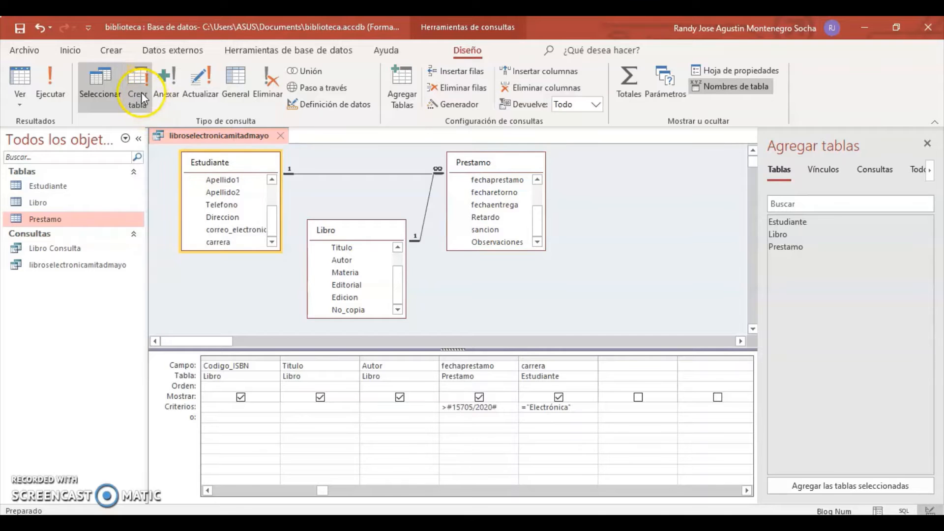
# Step: Save the query with the fechaprestamo criterion corrected to >#15/05/2020# and show its records in datasheet view
pyautogui.rightClick(182, 142)
pyautogui.click(202, 147)
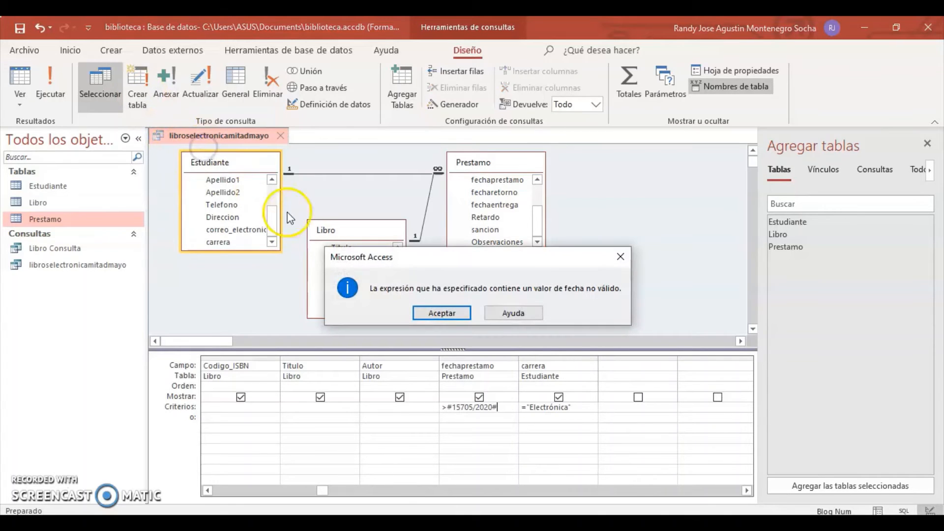
pyautogui.click(442, 313)
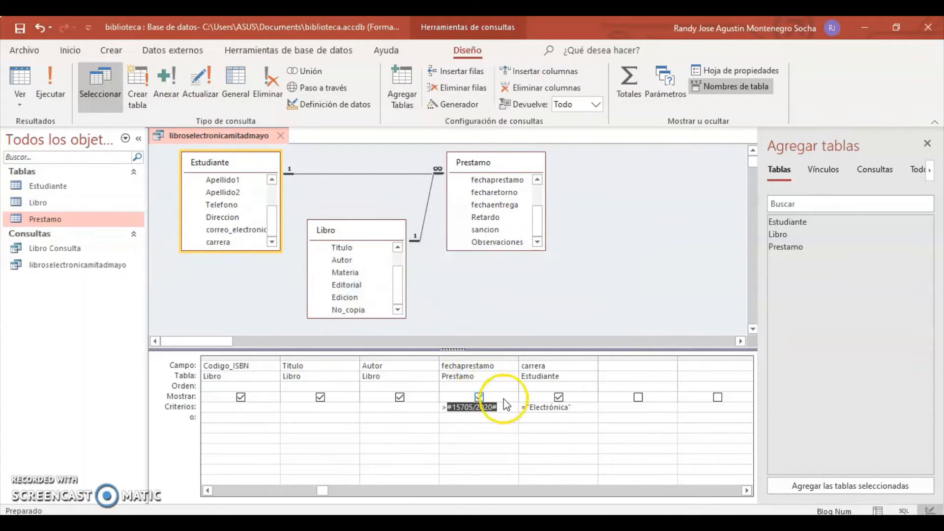
pyautogui.click(472, 405)
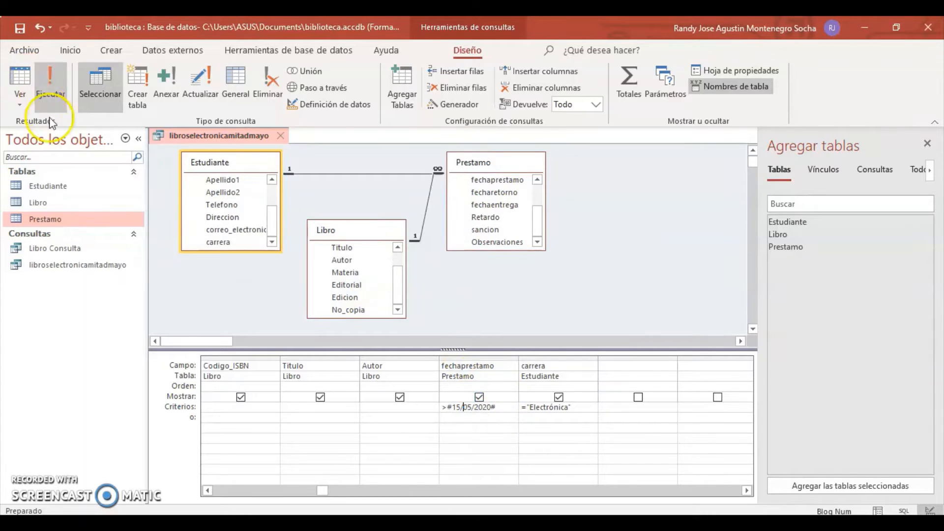
pyautogui.rightClick(183, 140)
pyautogui.click(200, 151)
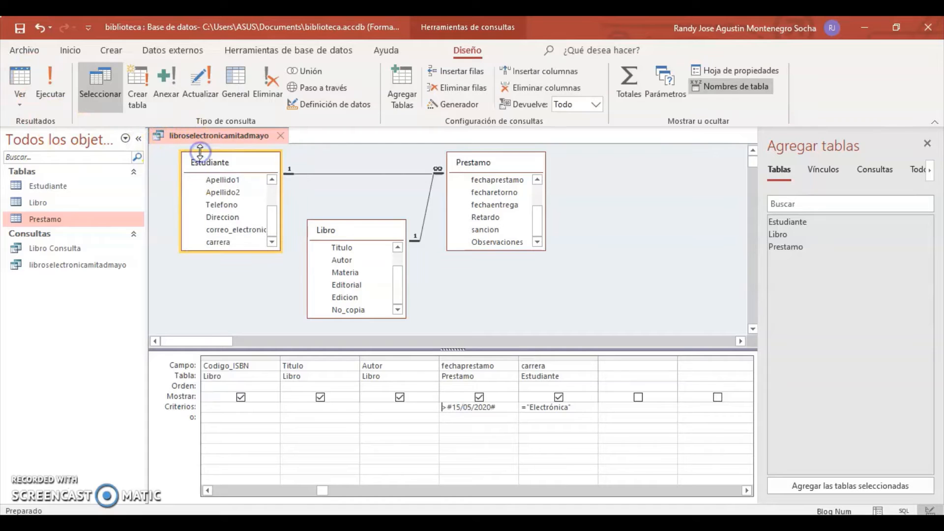
pyautogui.rightClick(193, 138)
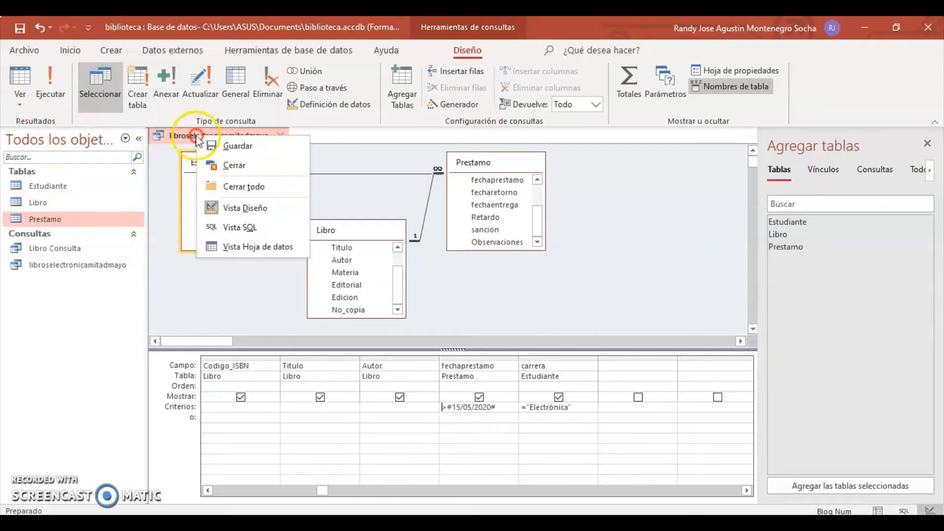
pyautogui.click(244, 246)
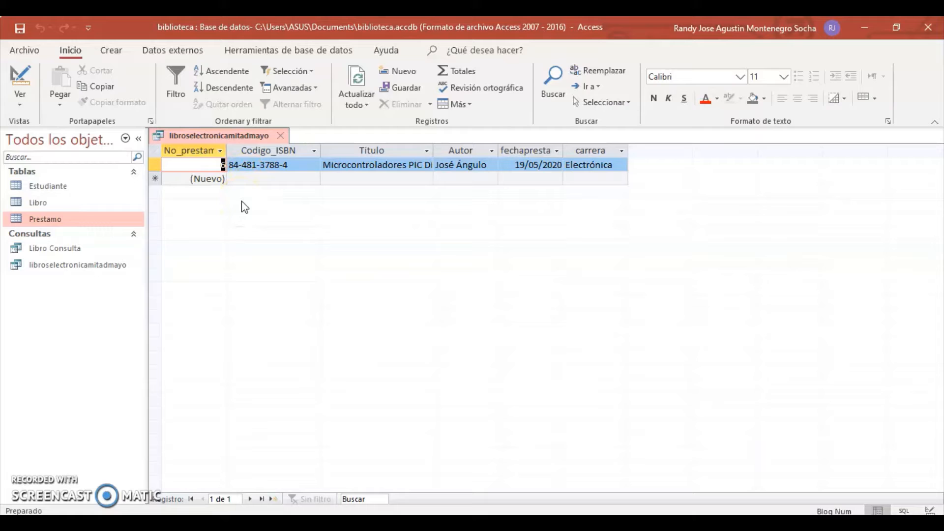
# Step: Start a new record in the Prestamo table, copying its Cod_Estudiante from the third loan
pyautogui.doubleClick(63, 219)
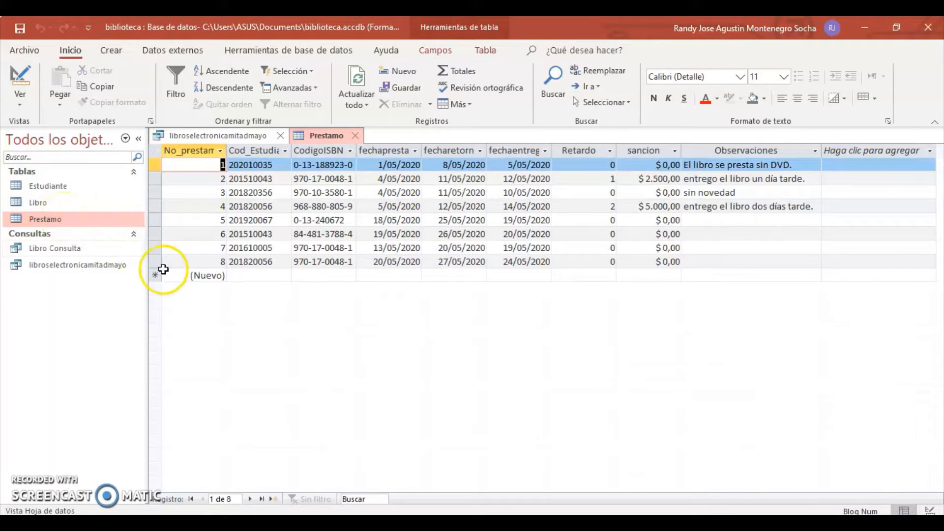
pyautogui.click(206, 275)
pyautogui.click(258, 275)
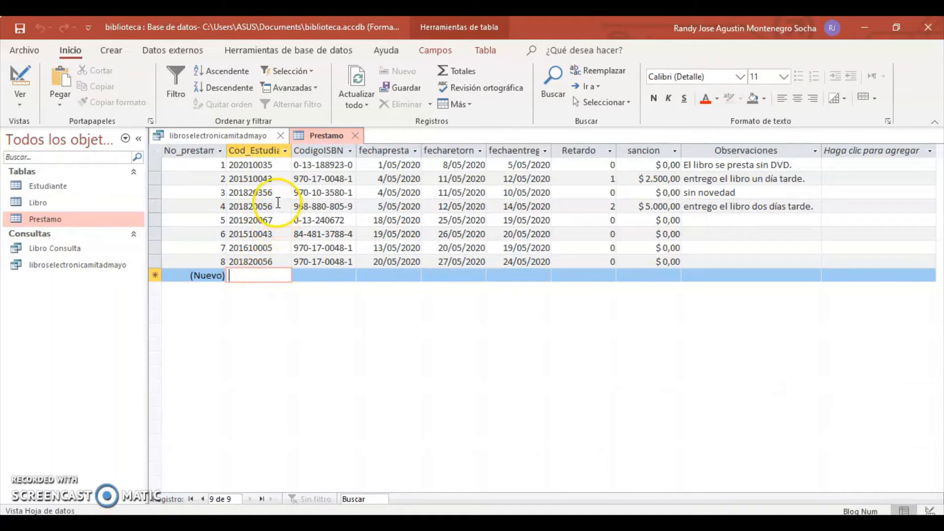
pyautogui.moveTo(278, 194); pyautogui.dragTo(223, 194)
pyautogui.hotkey('ctrl', 'c')
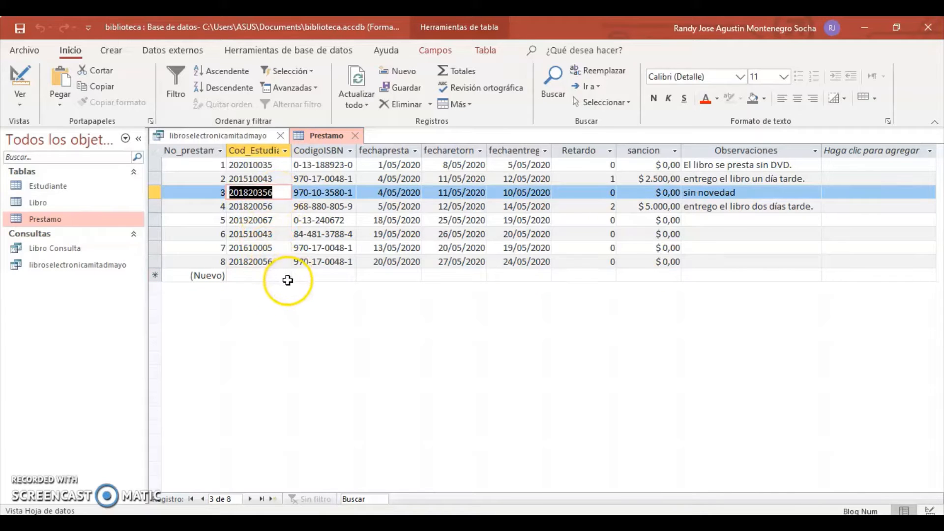
pyautogui.click(249, 276)
pyautogui.hotkey('ctrl', 'v')
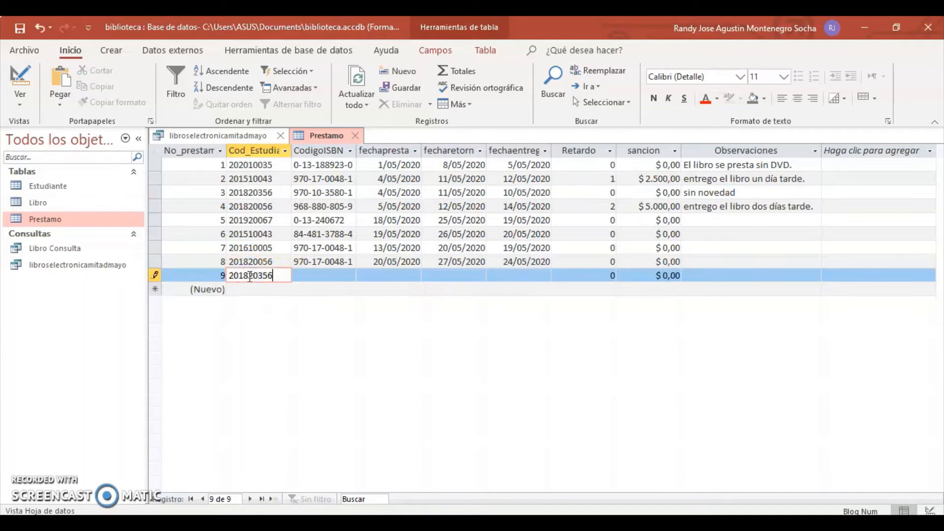
pyautogui.doubleClick(61, 202)
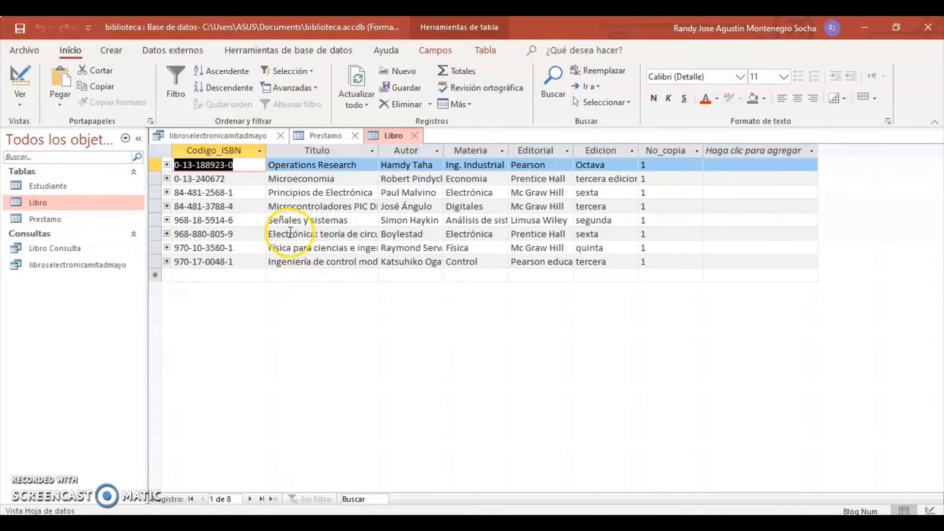
pyautogui.click(348, 219)
pyautogui.moveTo(348, 219); pyautogui.dragTo(171, 220)
pyautogui.hotkey('ctrl', 'c')
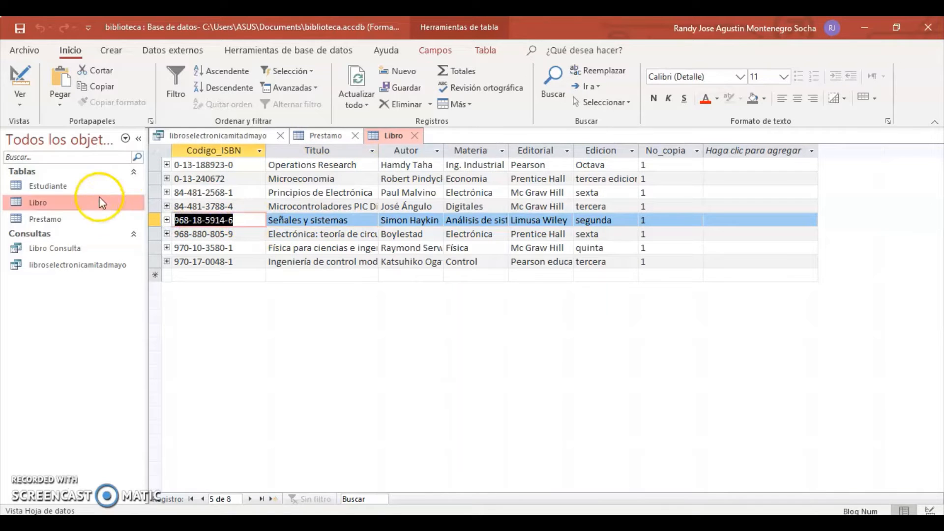
pyautogui.doubleClick(59, 218)
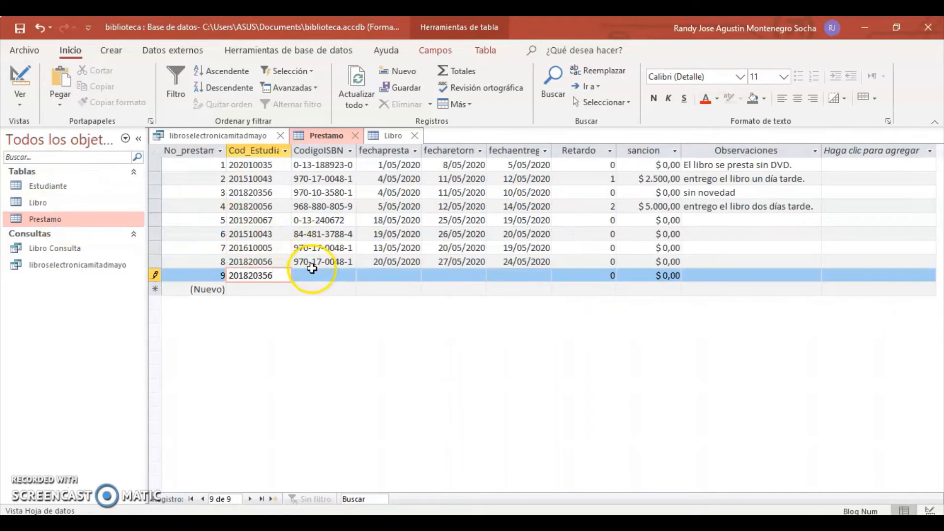
pyautogui.click(315, 274)
pyautogui.hotkey('ctrl', 'v')
# Step: Set the new loan's fechaprestamo to 26/05/2020 and its fecharetorno to 2/06/2020
pyautogui.click(385, 276)
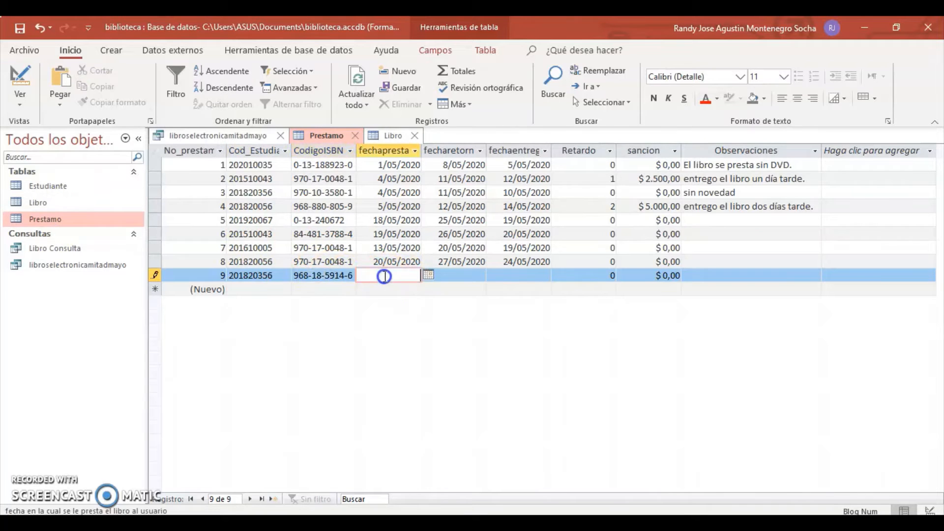
pyautogui.click(428, 274)
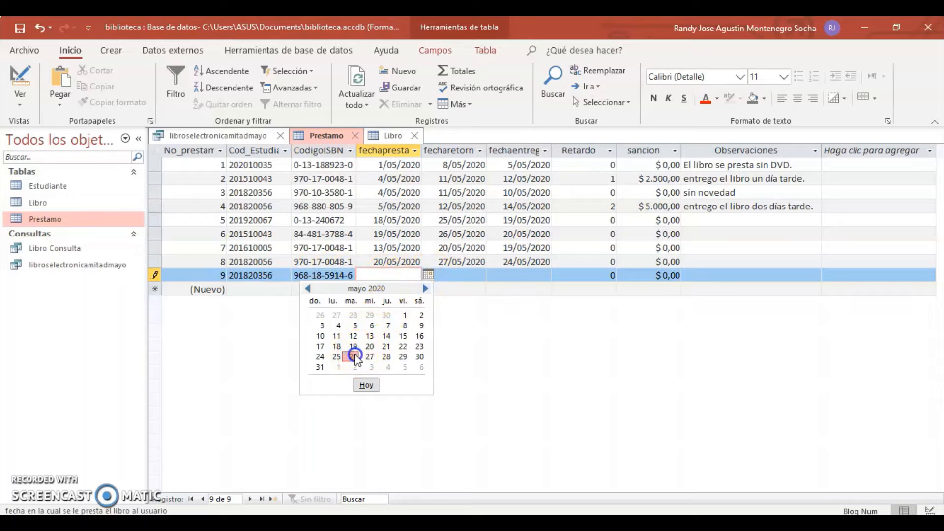
pyautogui.click(353, 357)
pyautogui.click(450, 275)
pyautogui.click(492, 274)
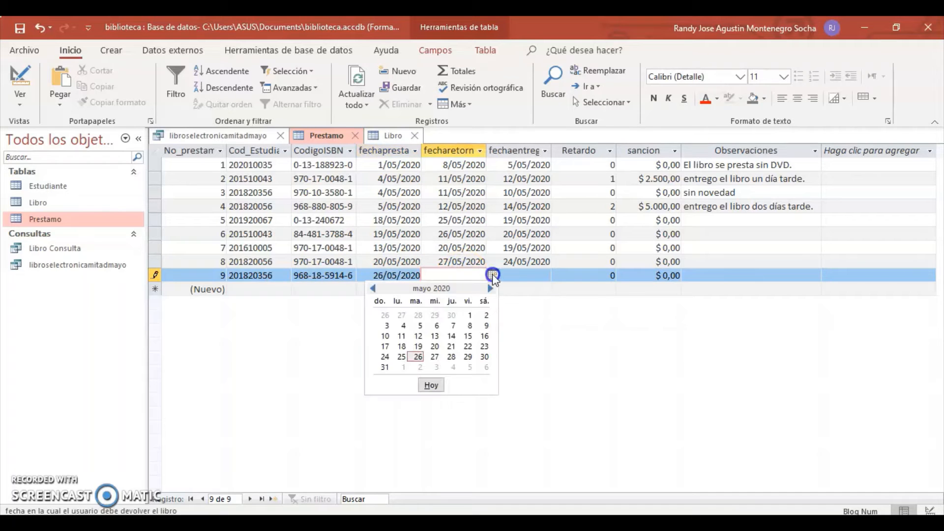
pyautogui.click(420, 368)
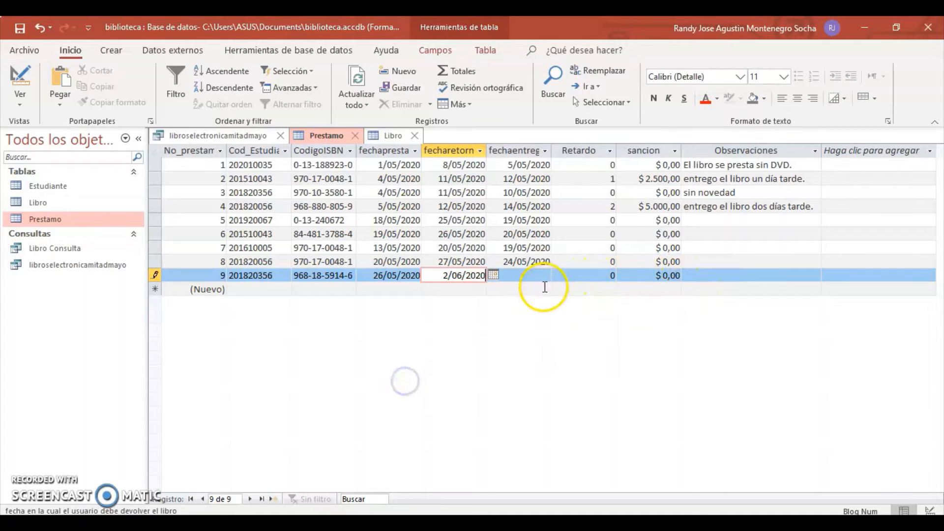
pyautogui.press('Tab')
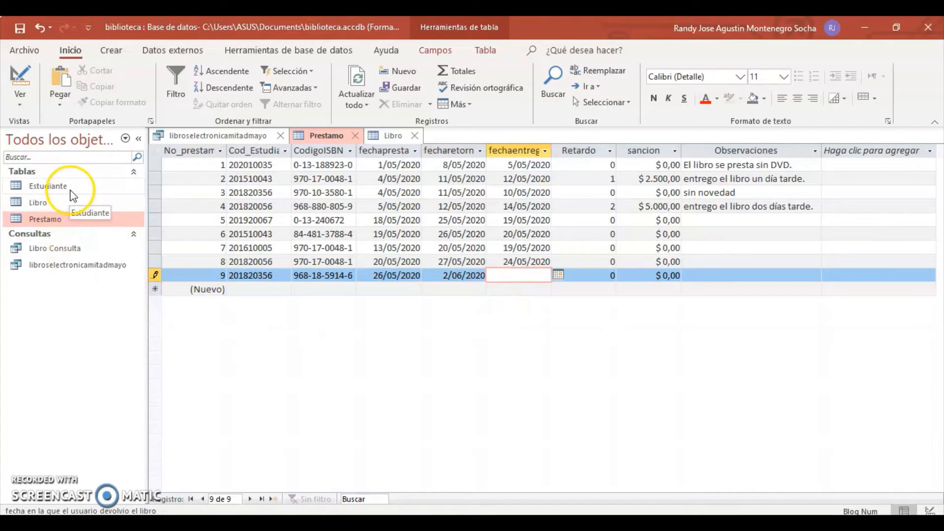
# Step: Rerun the libroselectronicamitadmayo query from design view to check whether its records include the new loan
pyautogui.doubleClick(66, 251)
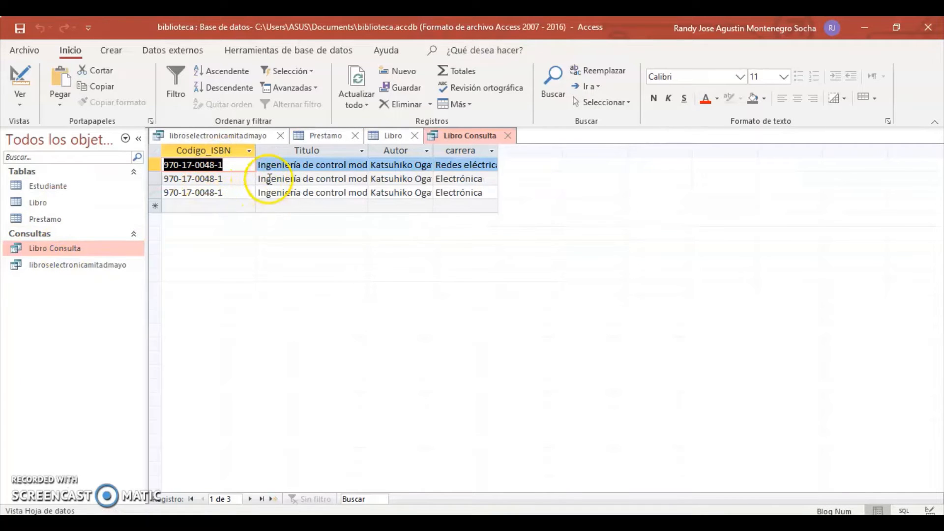
pyautogui.click(511, 136)
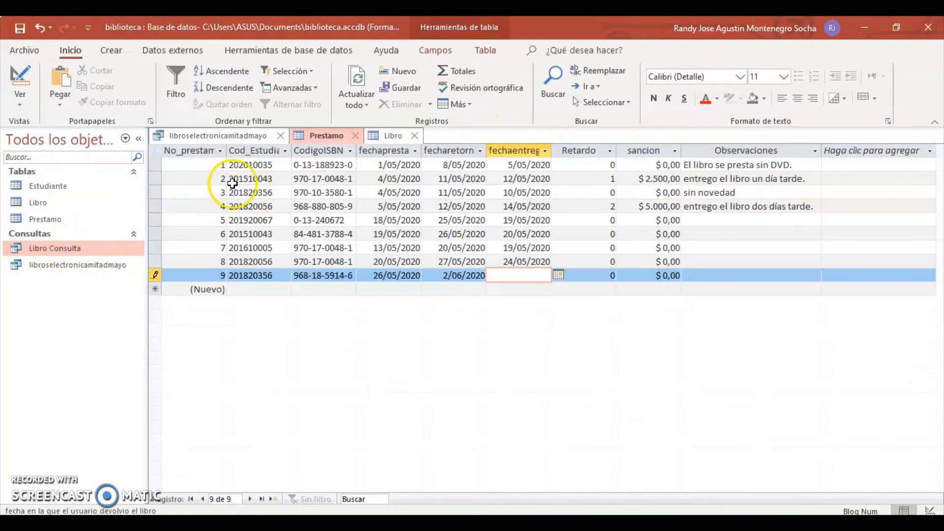
pyautogui.click(226, 140)
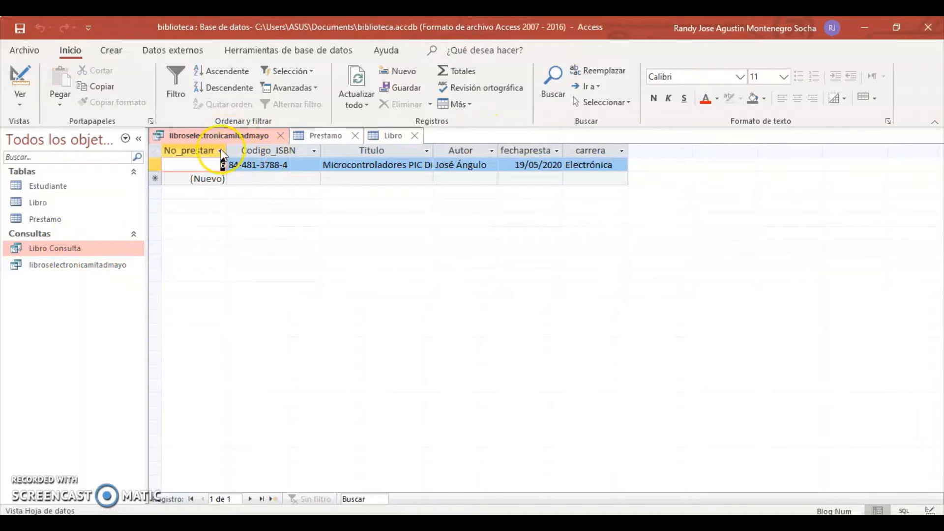
pyautogui.rightClick(212, 141)
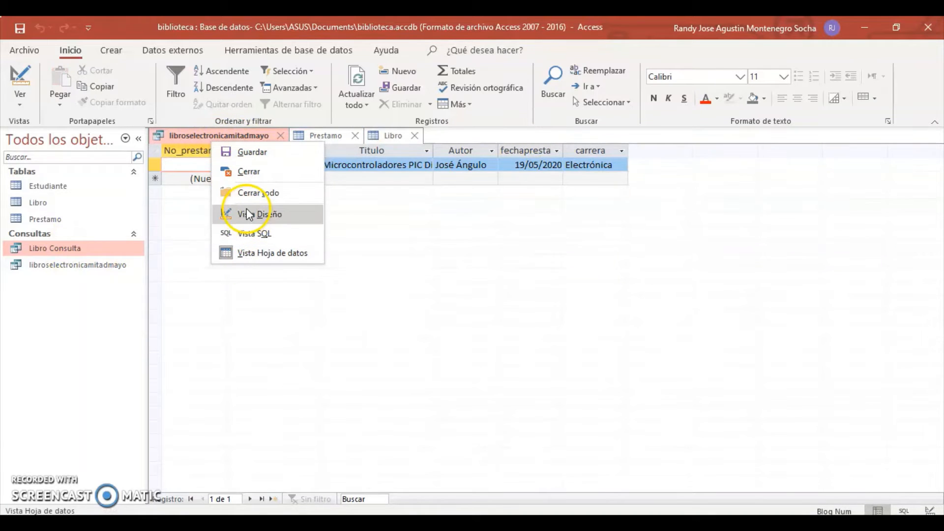
pyautogui.click(247, 215)
pyautogui.rightClick(221, 136)
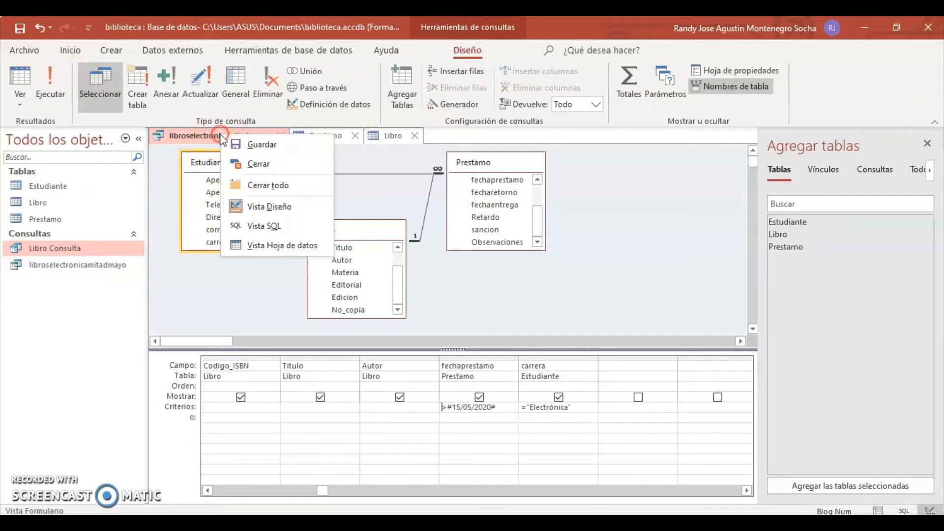
pyautogui.click(261, 246)
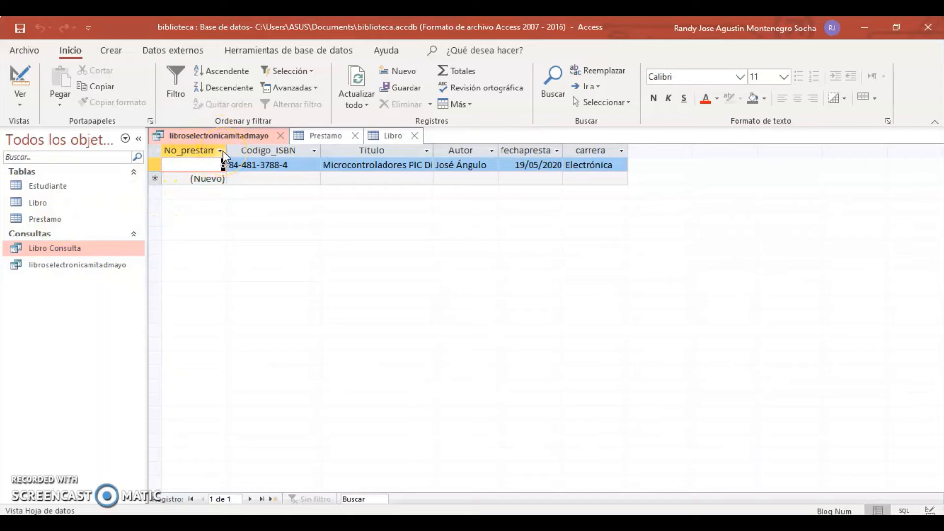
# Step: Replace the new loan's Cod_Estudiante with the code of the second student in the Estudiante table, an Electrónica student
pyautogui.click(65, 190)
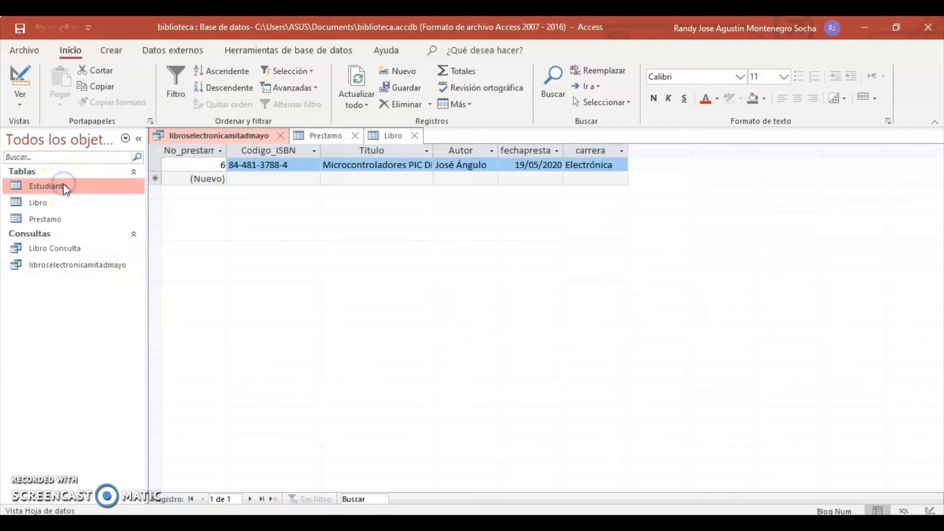
pyautogui.doubleClick(64, 185)
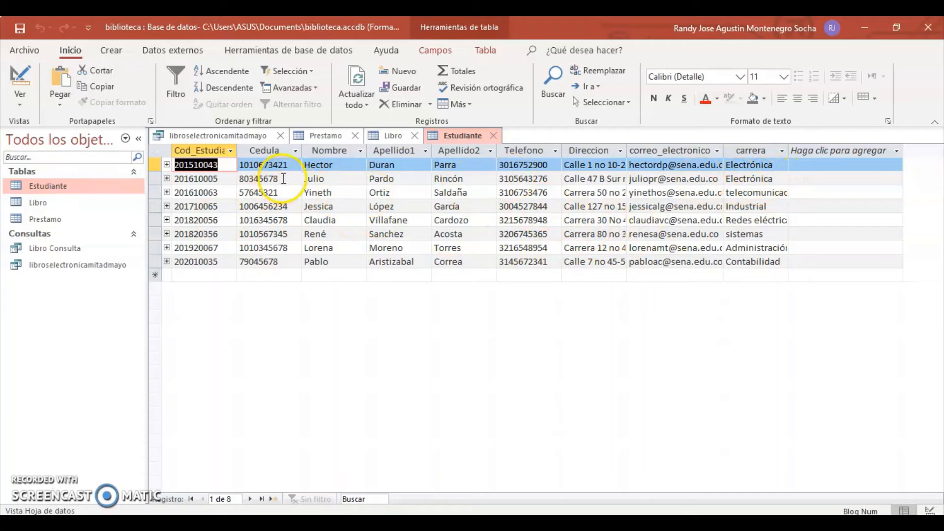
pyautogui.moveTo(284, 178); pyautogui.dragTo(255, 176)
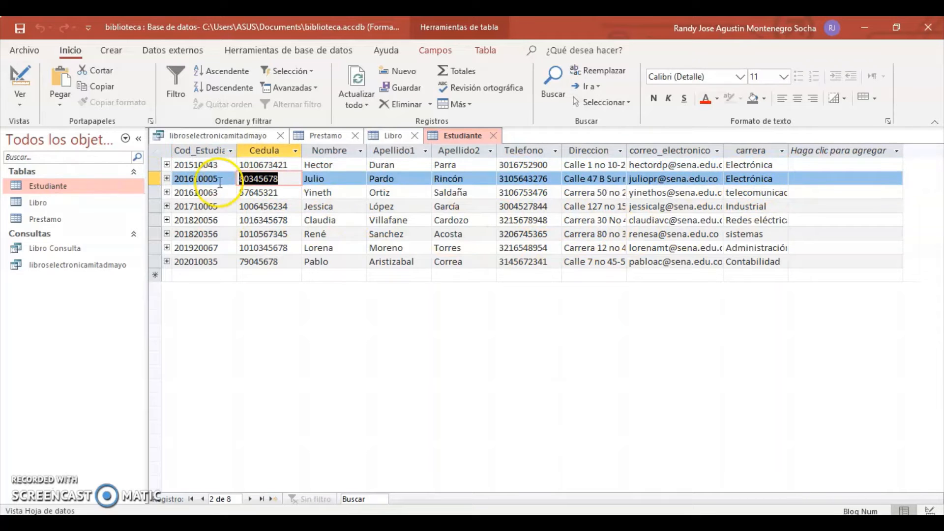
pyautogui.doubleClick(64, 219)
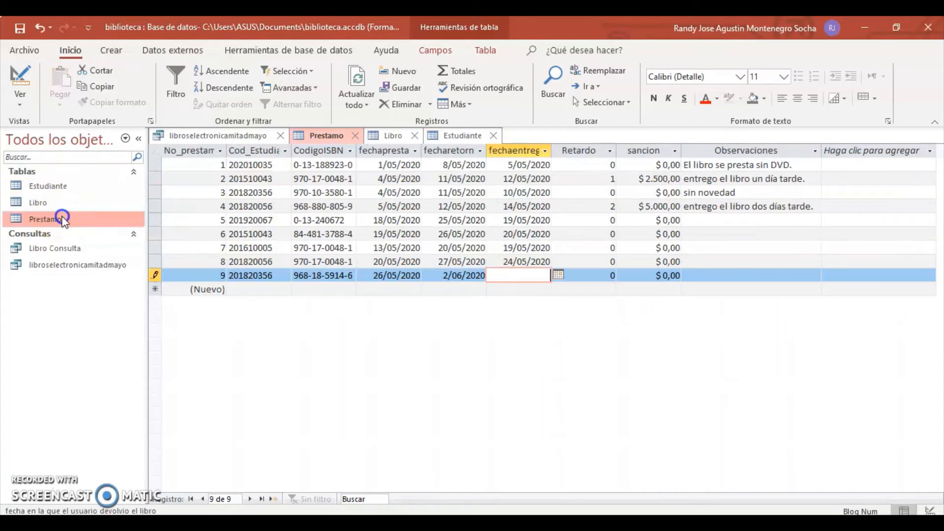
pyautogui.click(275, 274)
pyautogui.moveTo(275, 274); pyautogui.dragTo(230, 272)
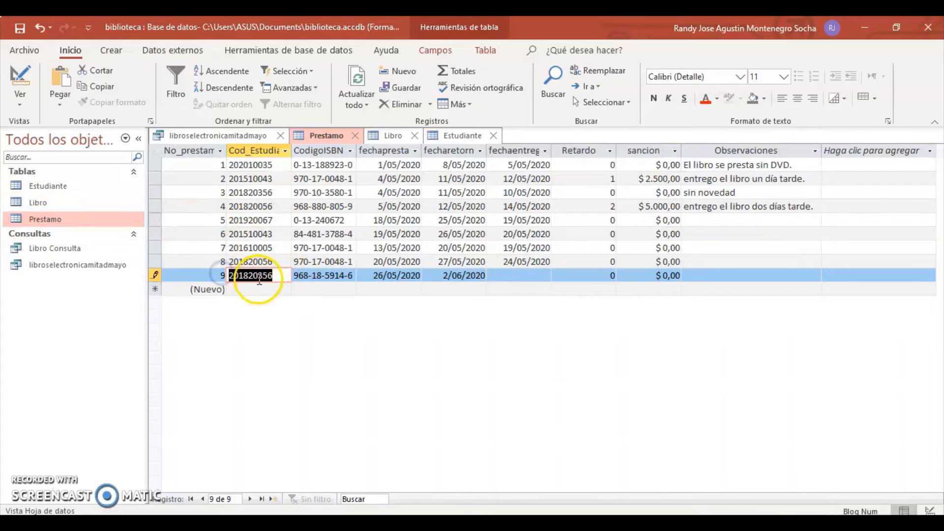
pyautogui.doubleClick(69, 185)
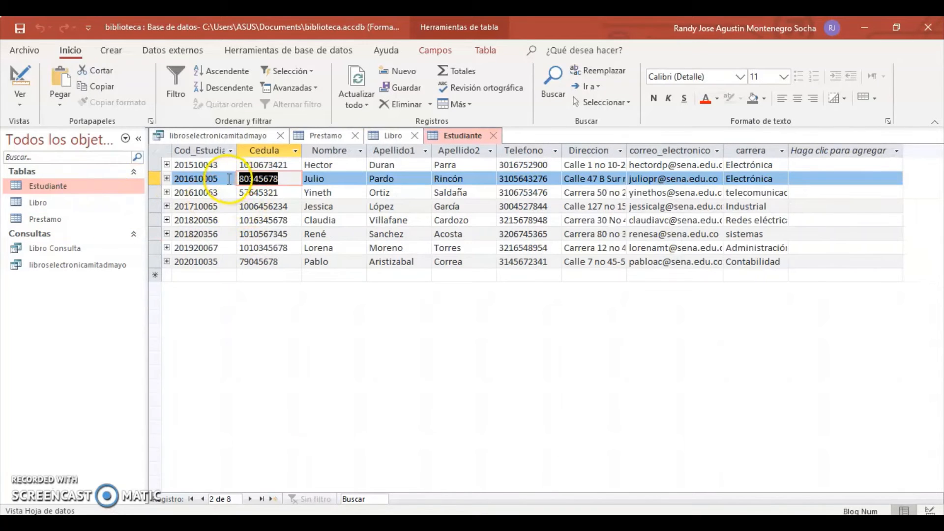
pyautogui.click(170, 179)
pyautogui.hotkey('ctrl', 'c')
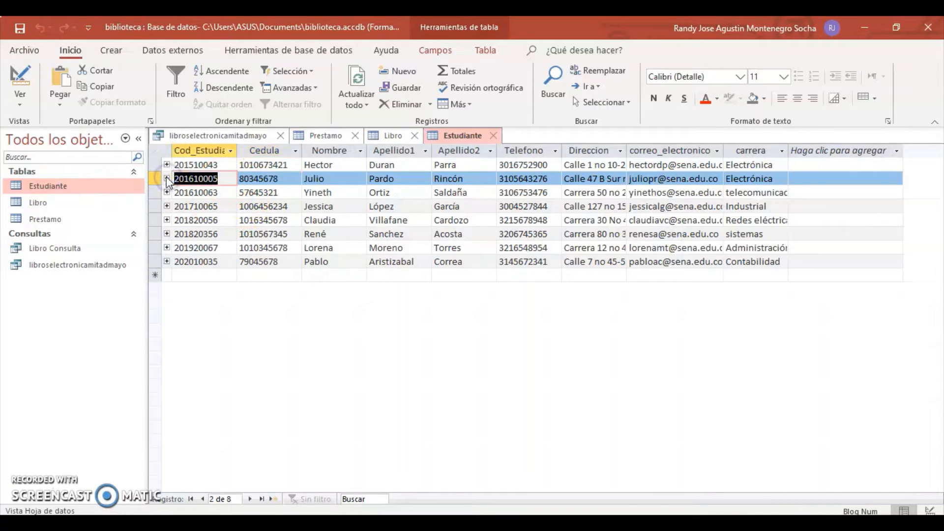
pyautogui.doubleClick(74, 218)
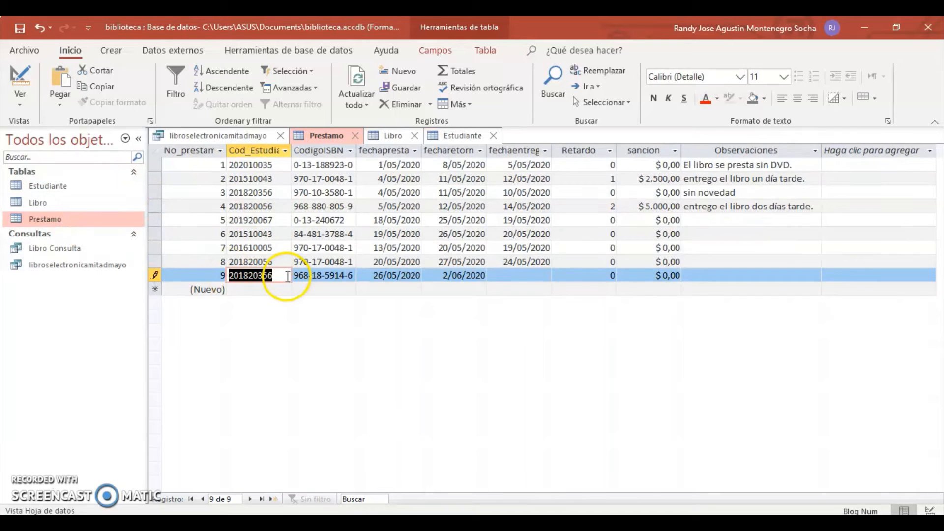
pyautogui.hotkey('ctrl', 'v')
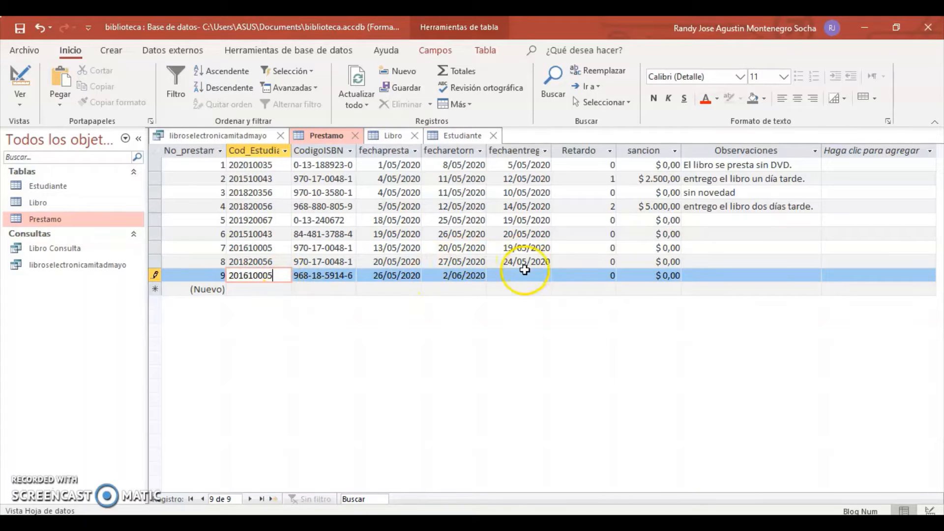
# Step: Reopen the libroselectronicamitadmayo query, switch it to design view and rerun it to check whether loan 9 appears with the changed student code
pyautogui.click(524, 273)
pyautogui.press('Tab')
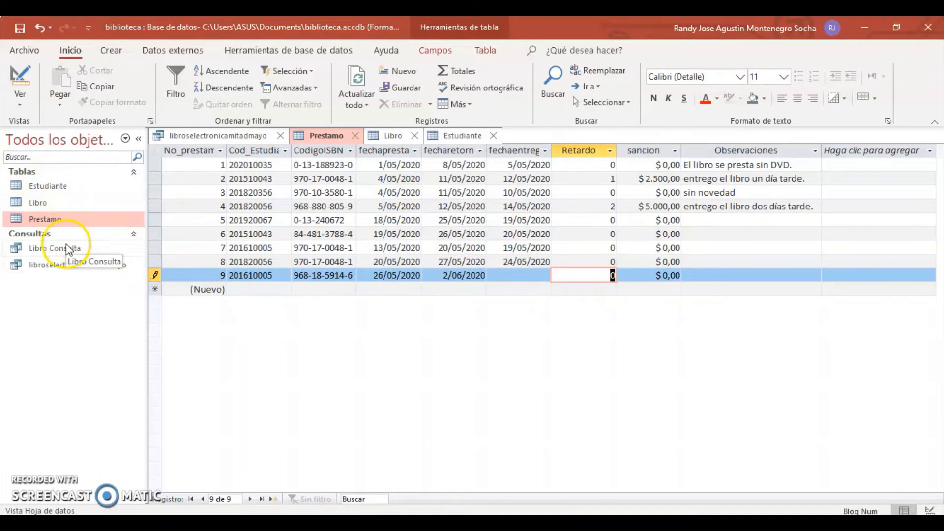
pyautogui.doubleClick(68, 264)
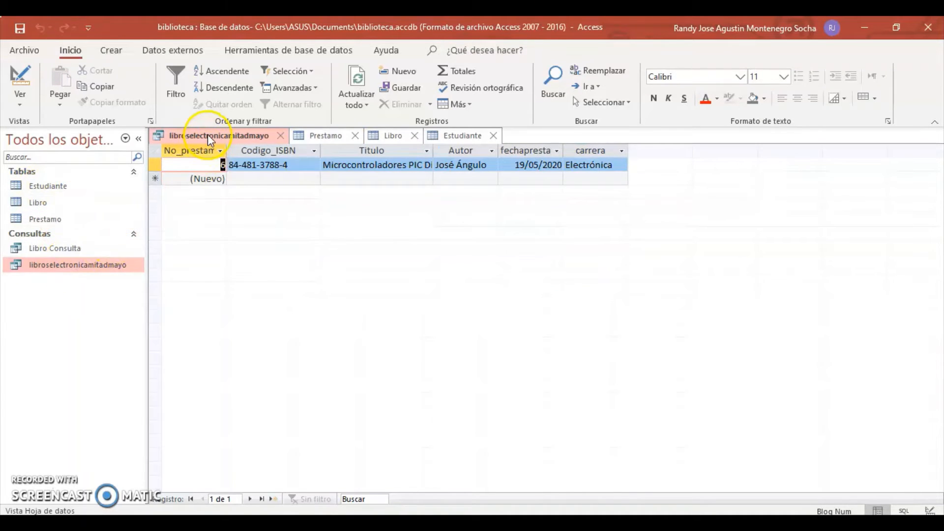
pyautogui.rightClick(208, 134)
pyautogui.click(235, 143)
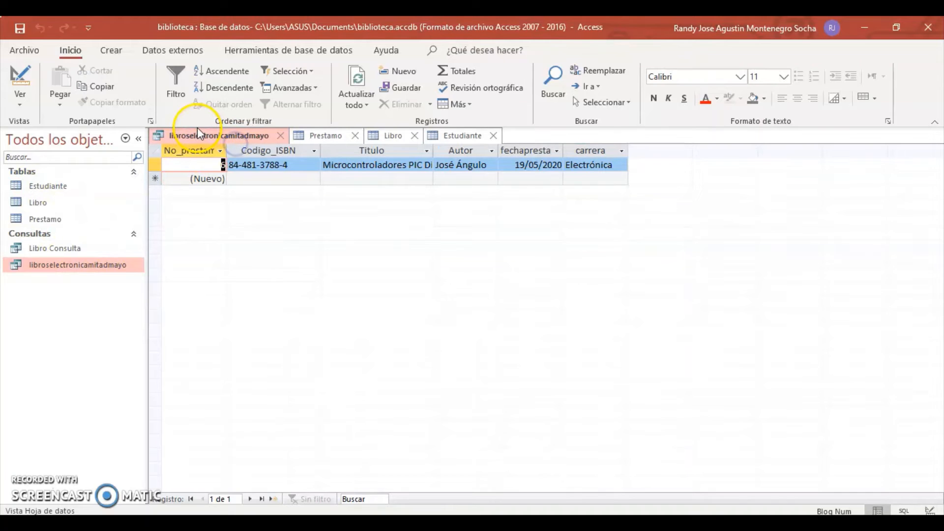
pyautogui.rightClick(198, 131)
pyautogui.click(237, 200)
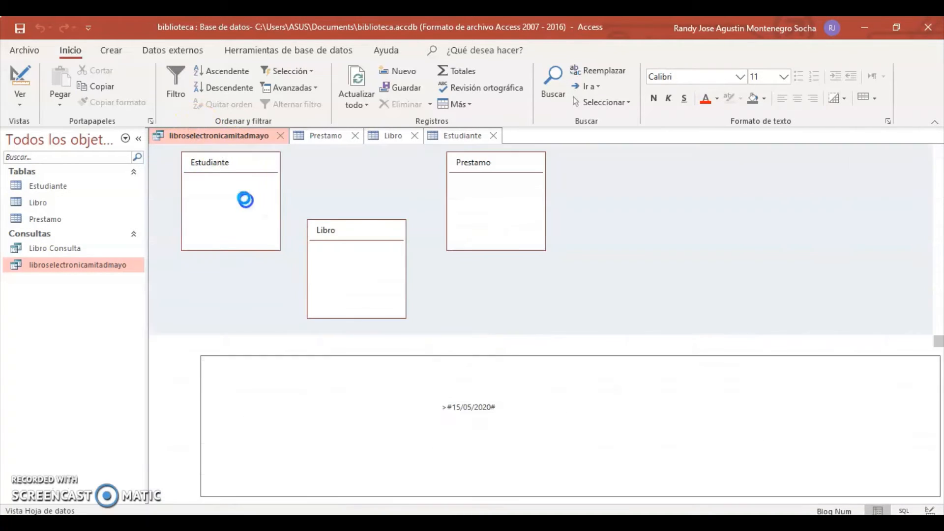
pyautogui.rightClick(224, 137)
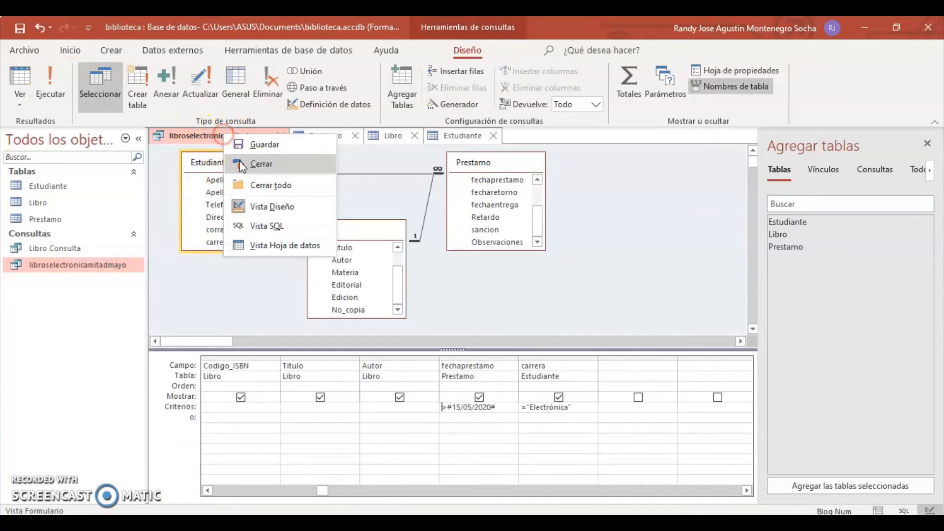
pyautogui.click(265, 244)
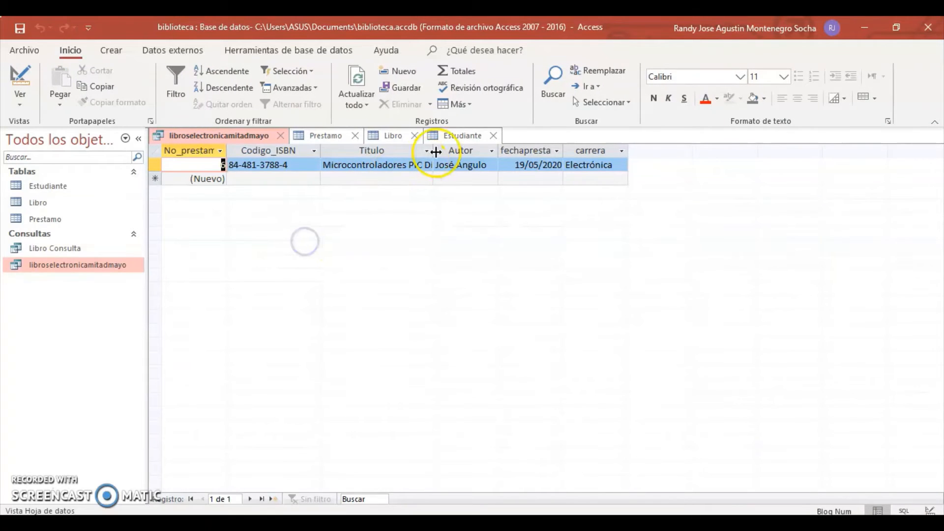
# Step: Check the student's career in the Estudiante table and commit the edited loan 9 record in the Prestamo table
pyautogui.click(449, 135)
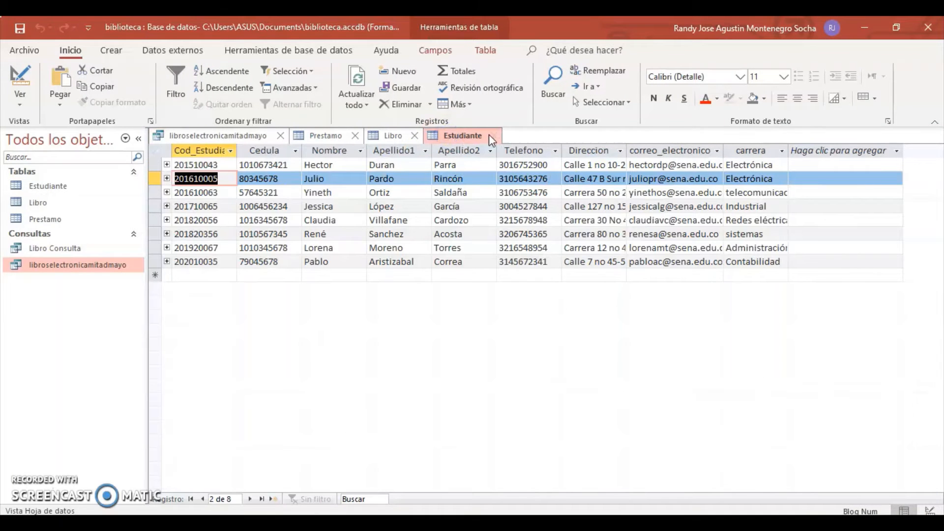
pyautogui.click(317, 136)
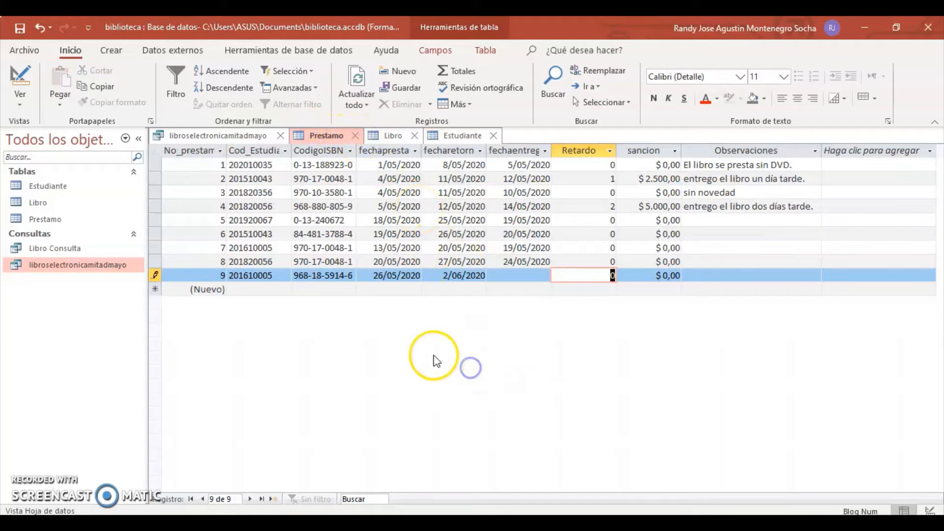
pyautogui.click(535, 271)
pyautogui.click(593, 270)
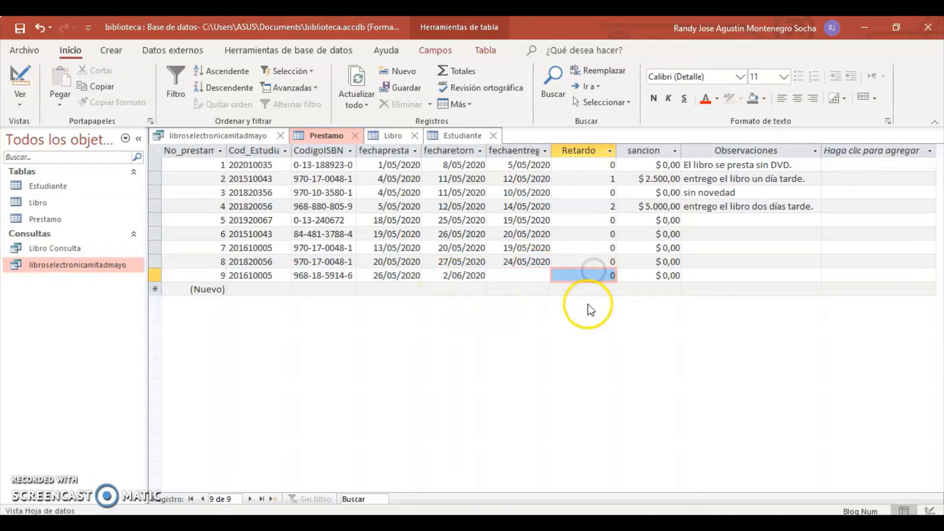
# Step: Review the query, Prestamo and Libro data, and close the Libro, Estudiante and Prestamo tables
pyautogui.click(244, 136)
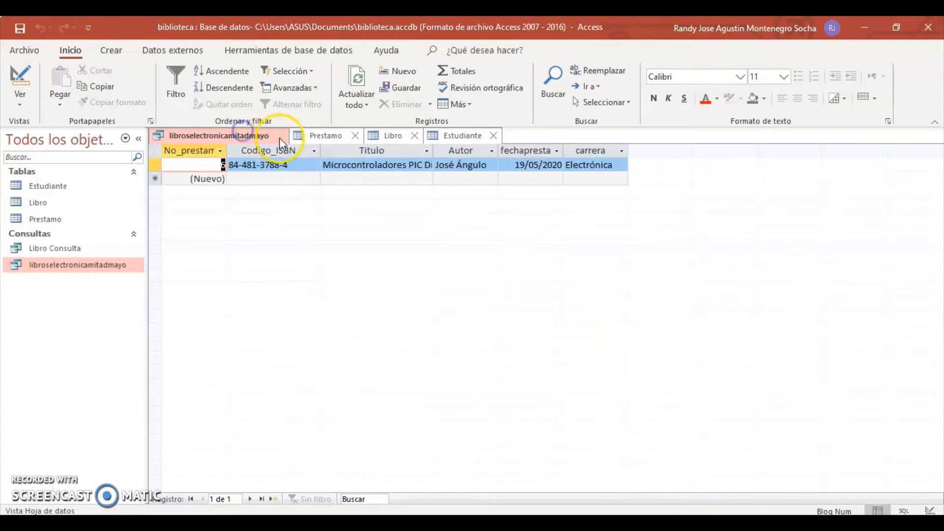
pyautogui.click(320, 137)
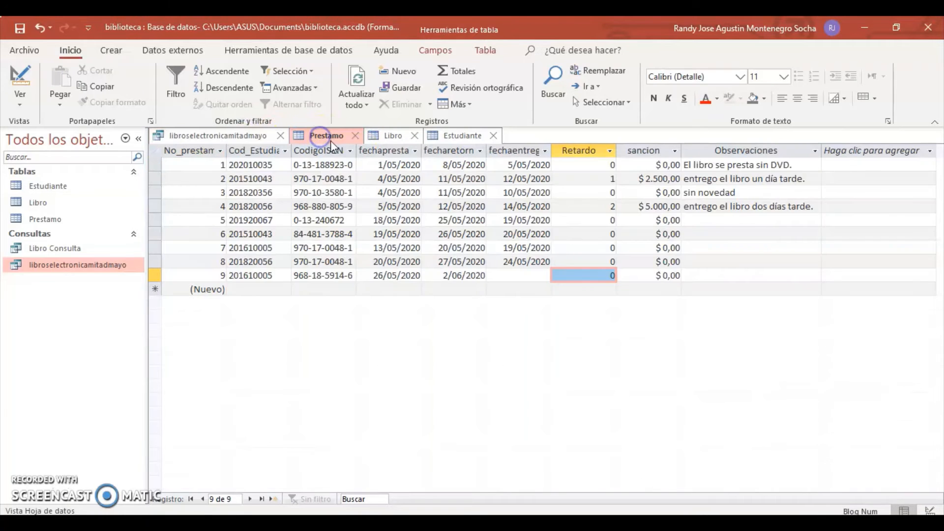
pyautogui.click(396, 137)
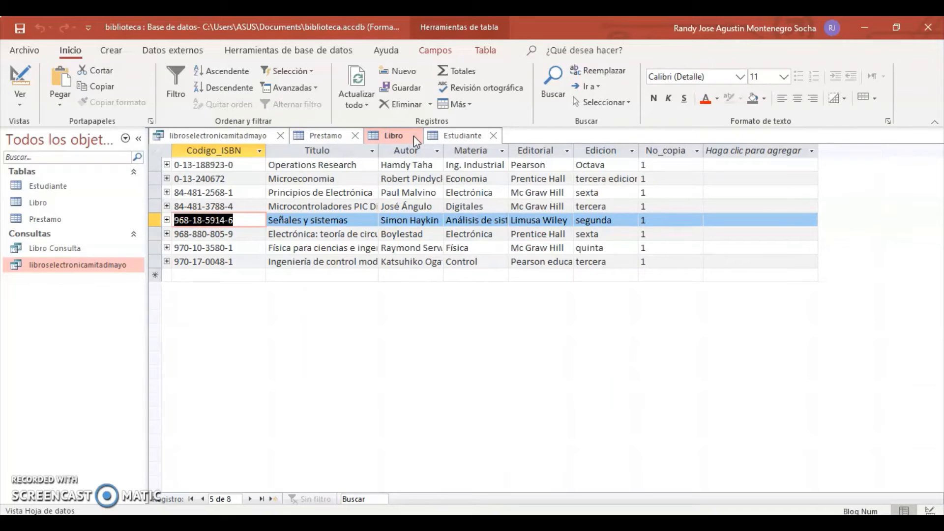
pyautogui.click(415, 135)
pyautogui.click(433, 136)
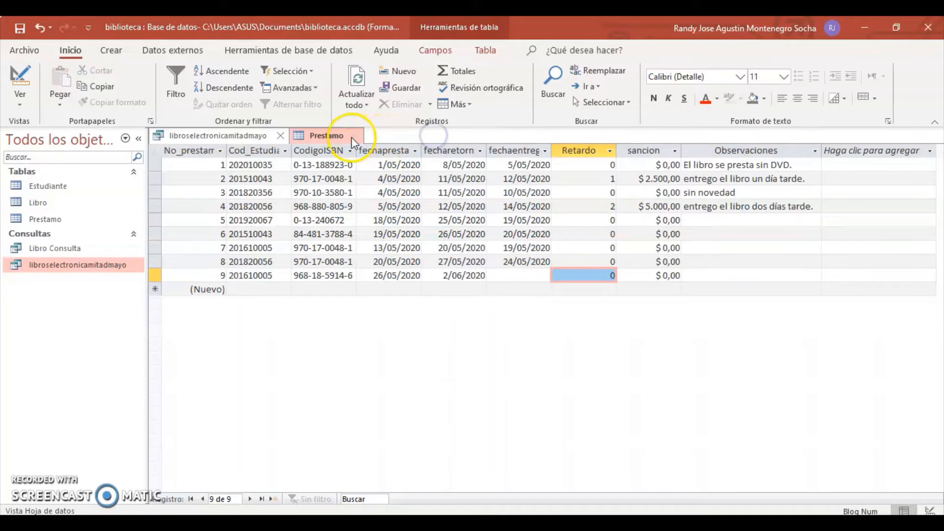
pyautogui.click(354, 137)
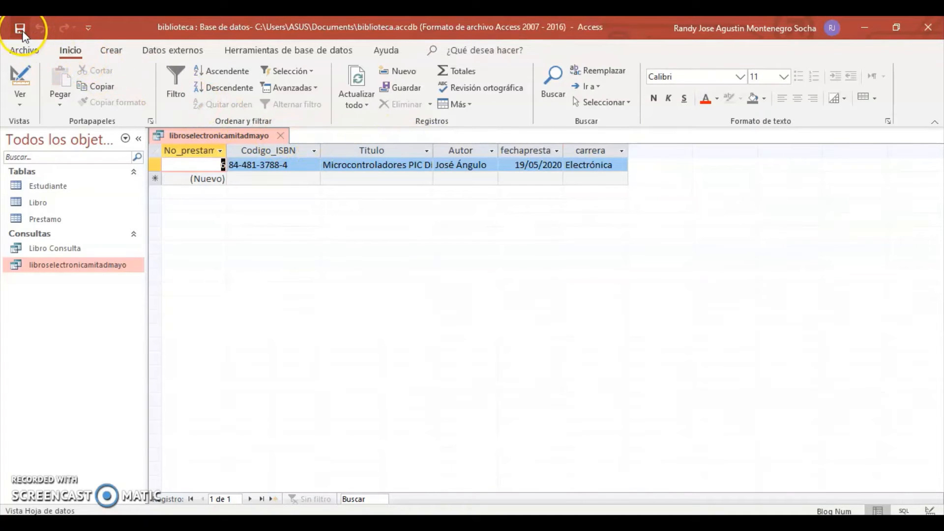
# Step: Close and reopen the libroselectronicamitadmayo query to refresh its records
pyautogui.click(286, 135)
pyautogui.click(83, 266)
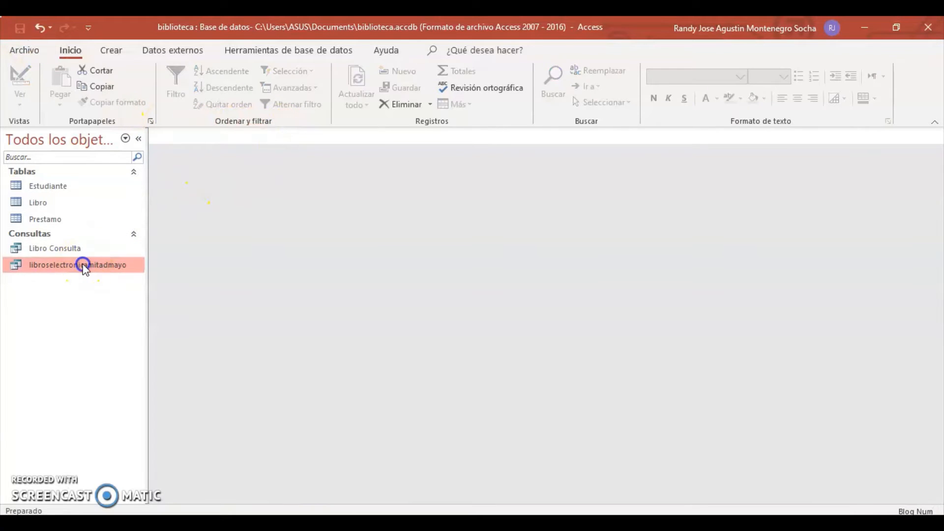
pyautogui.doubleClick(83, 266)
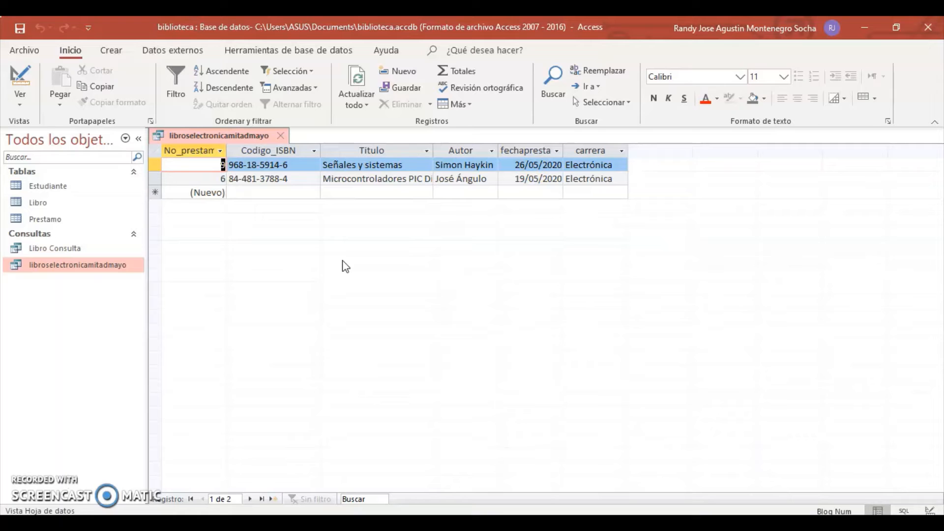
pyautogui.click(289, 266)
# Step: Convert libroselectronicamitadmayo into a make-table query that creates consultalibroselectronicamayo in the active database, and save and close it
pyautogui.click(212, 134)
pyautogui.rightClick(197, 136)
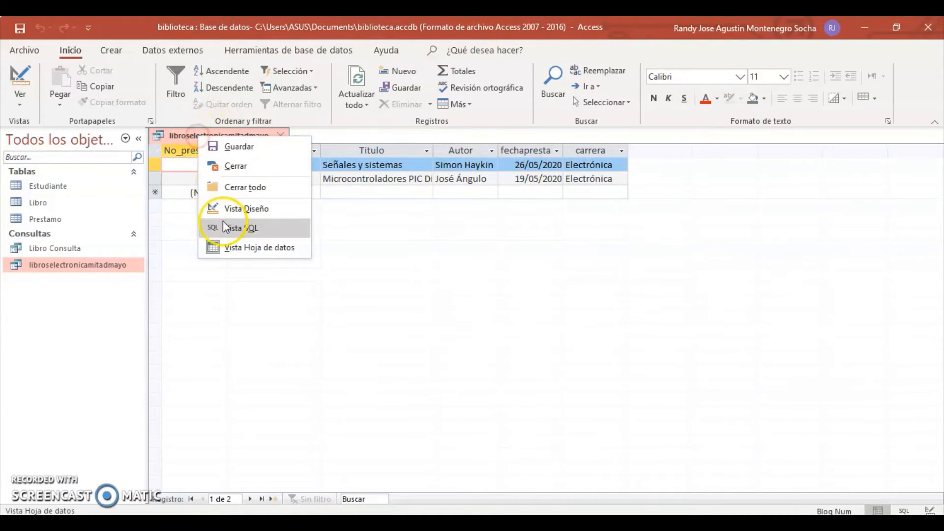
pyautogui.click(229, 209)
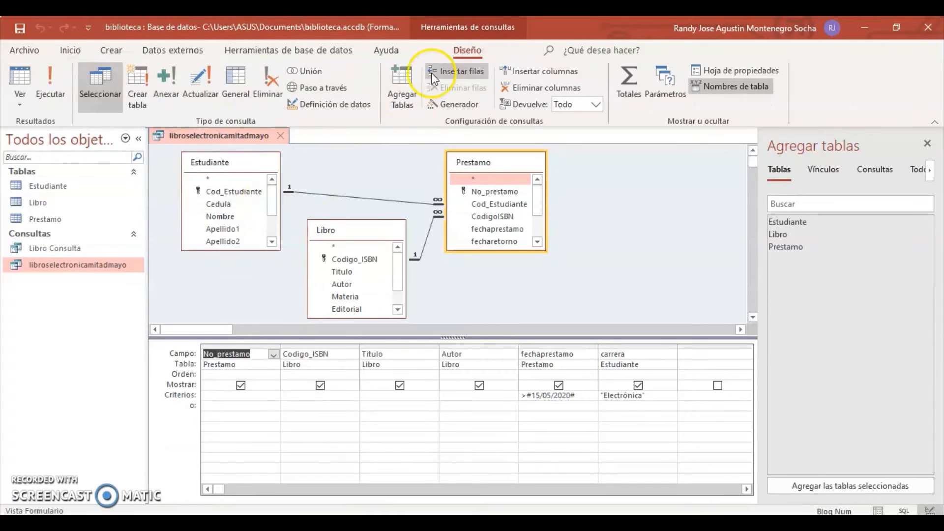
pyautogui.click(134, 91)
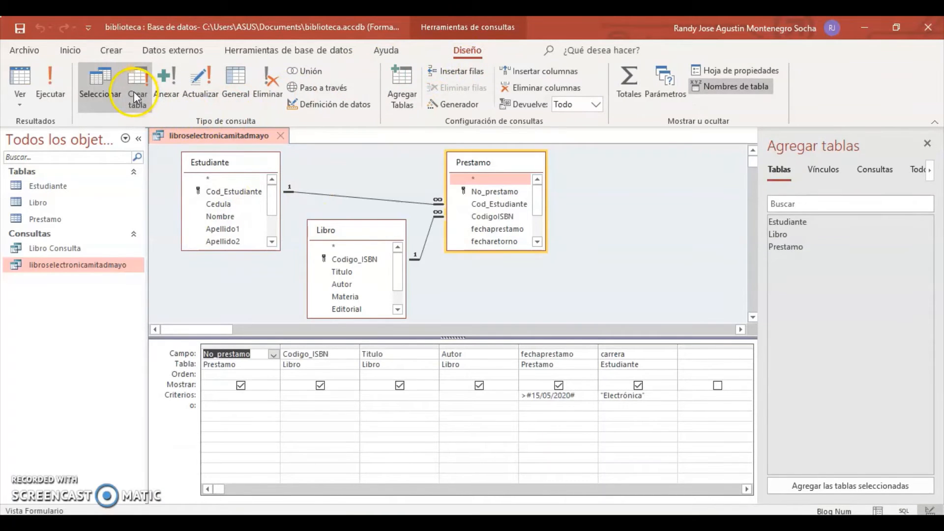
pyautogui.click(448, 186)
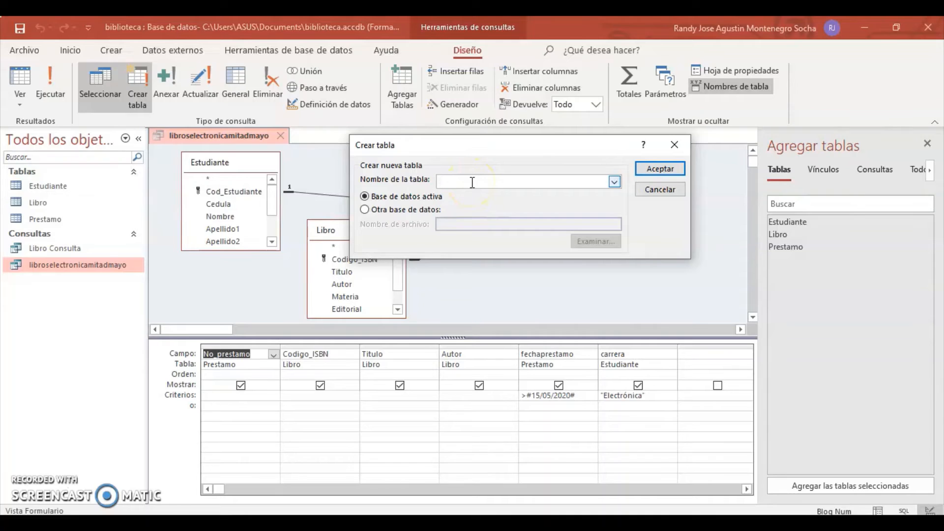
pyautogui.write('consultalibroselectronicamayo')
pyautogui.click(660, 169)
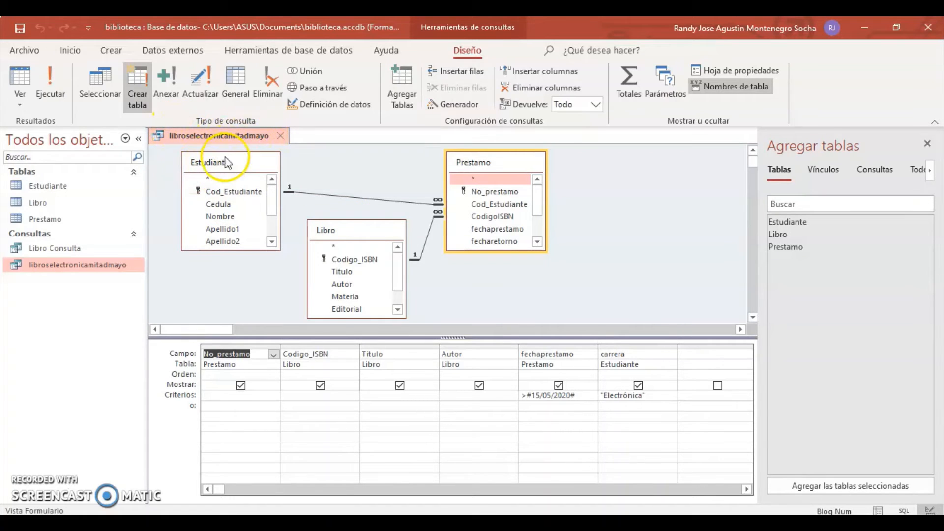
pyautogui.click(16, 18)
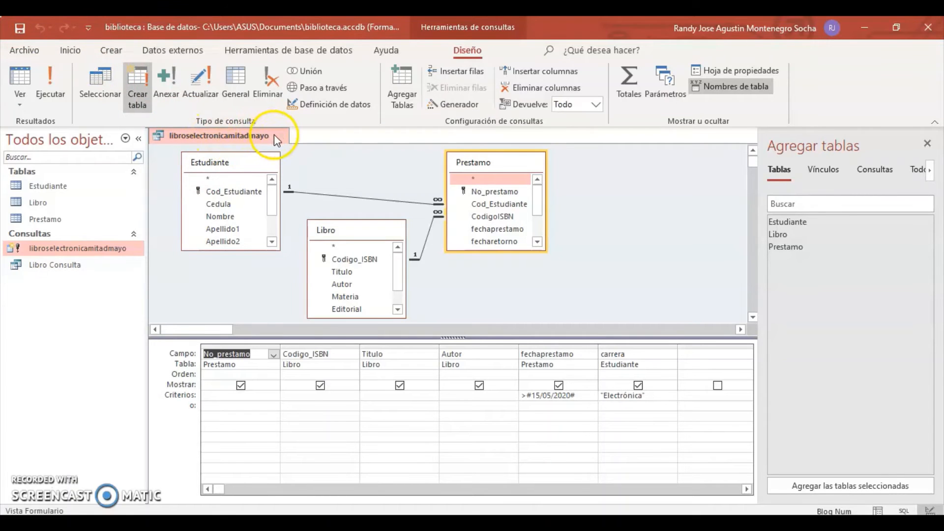
pyautogui.click(280, 136)
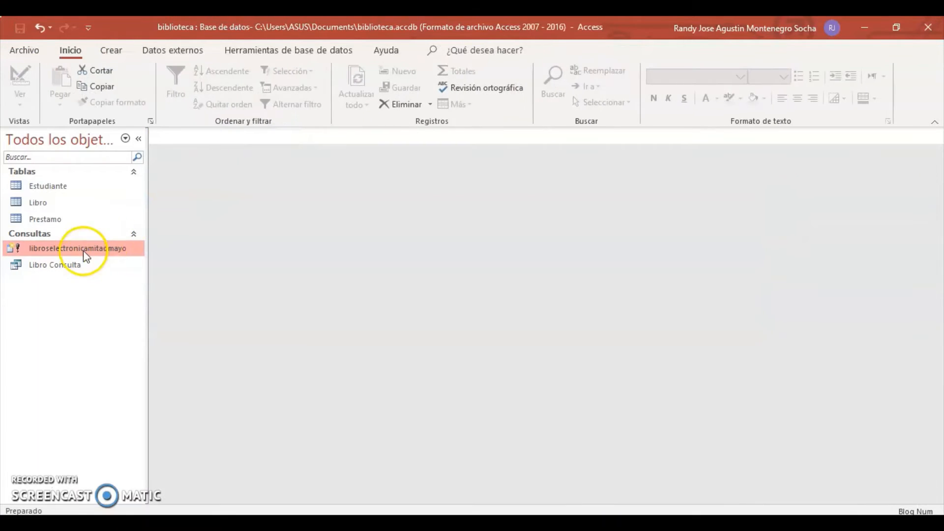
# Step: Run the libroselectronicamitadmayo make-table query, accepting its confirmations, and open the consultalibroselectronicamayo table
pyautogui.doubleClick(45, 246)
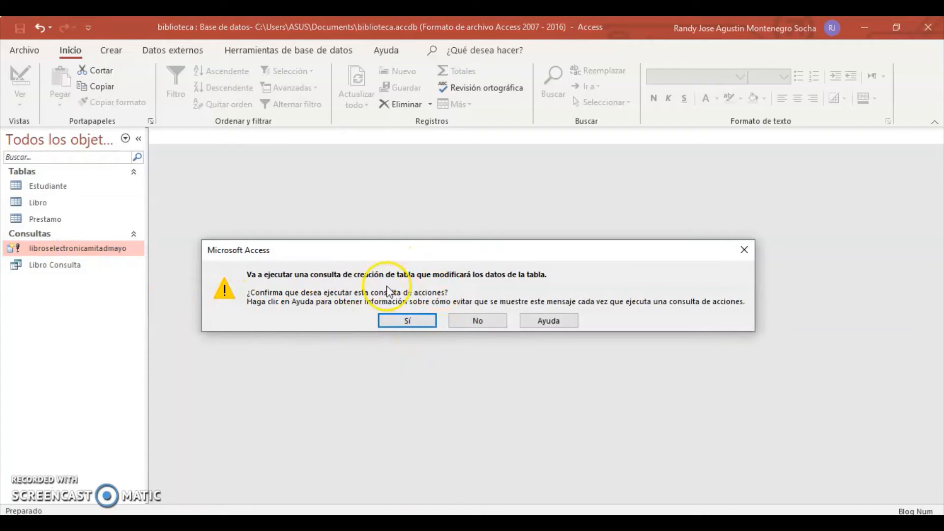
pyautogui.click(400, 319)
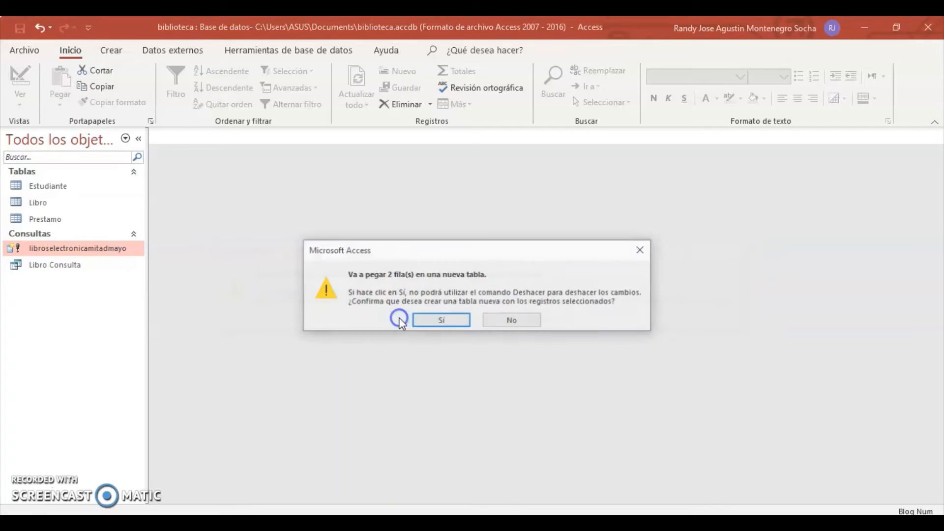
pyautogui.click(441, 321)
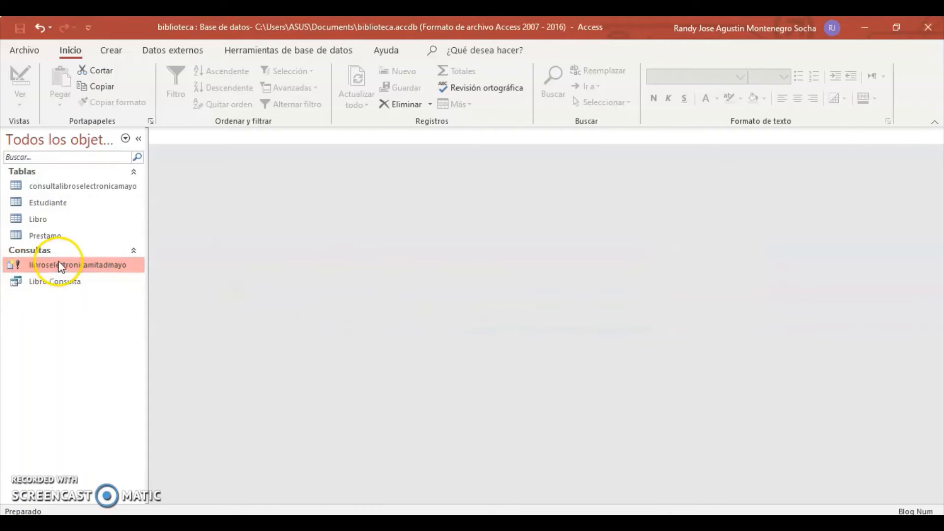
pyautogui.doubleClick(76, 185)
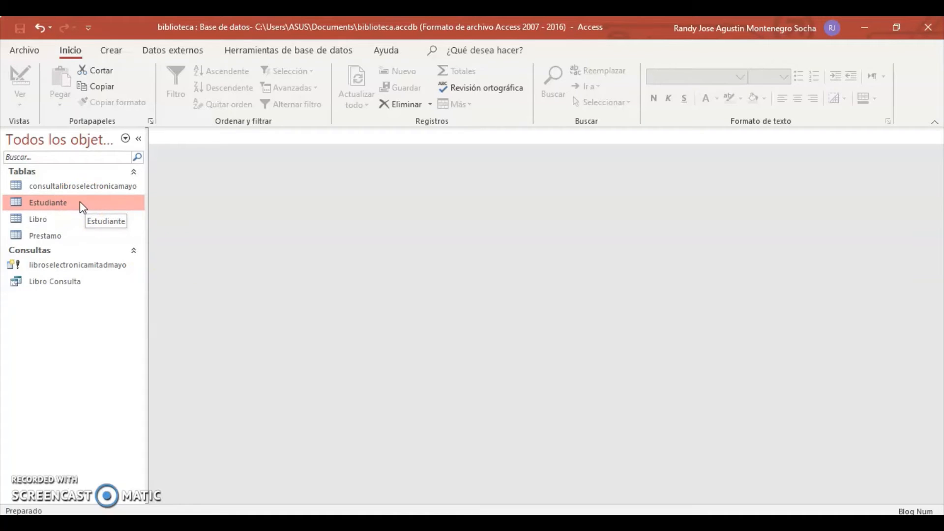
# Step: Create a new query in design view based on the Estudiante table
pyautogui.click(111, 50)
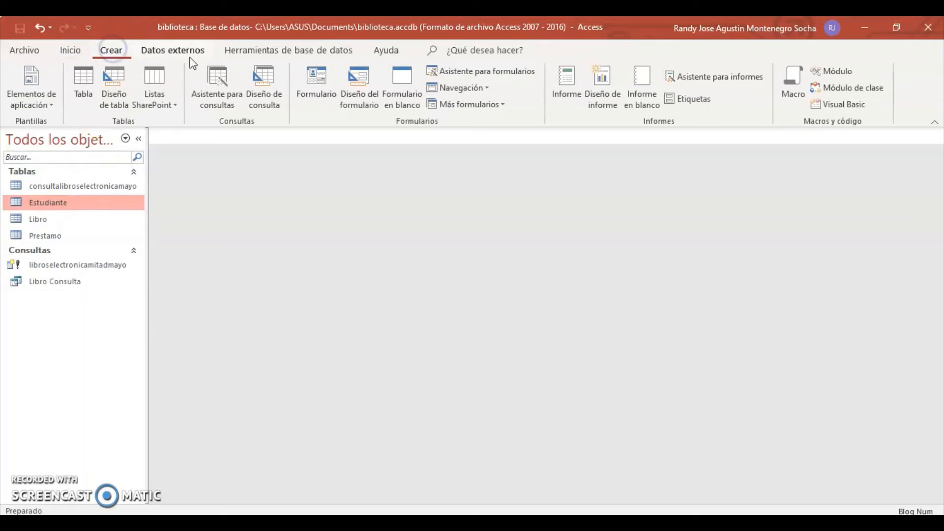
pyautogui.click(263, 79)
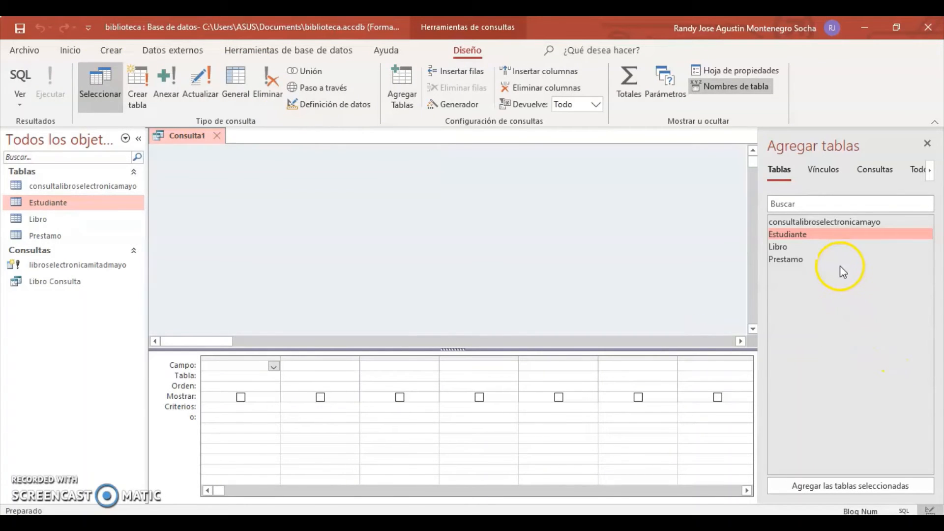
pyautogui.doubleClick(817, 242)
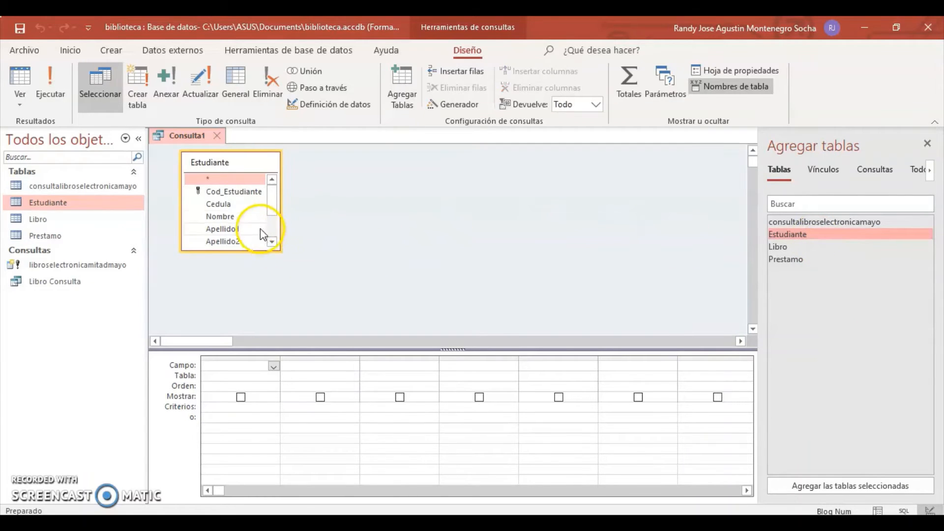
# Step: Add the Cod_Estudiante, Nombre, Apellido1, Apellido2 and carrera fields of the Estudiante table to the query grid
pyautogui.doubleClick(249, 192)
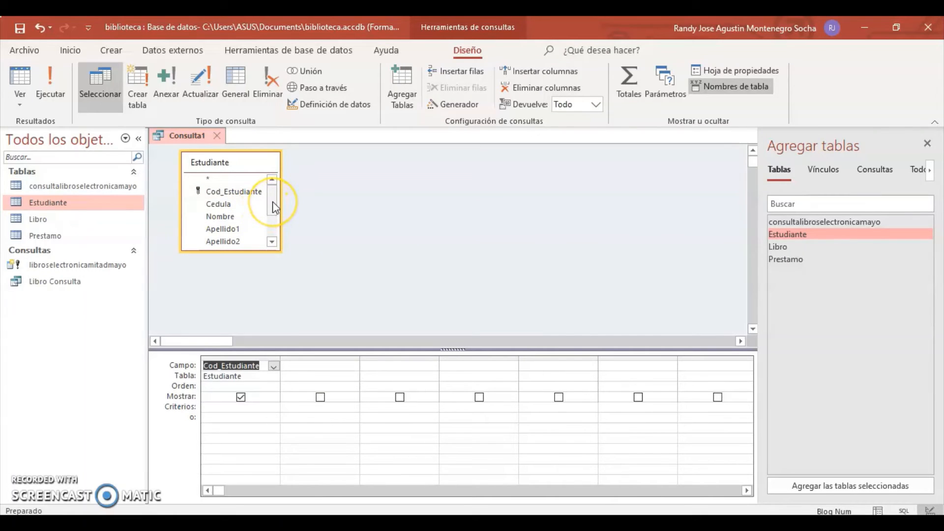
pyautogui.doubleClick(240, 216)
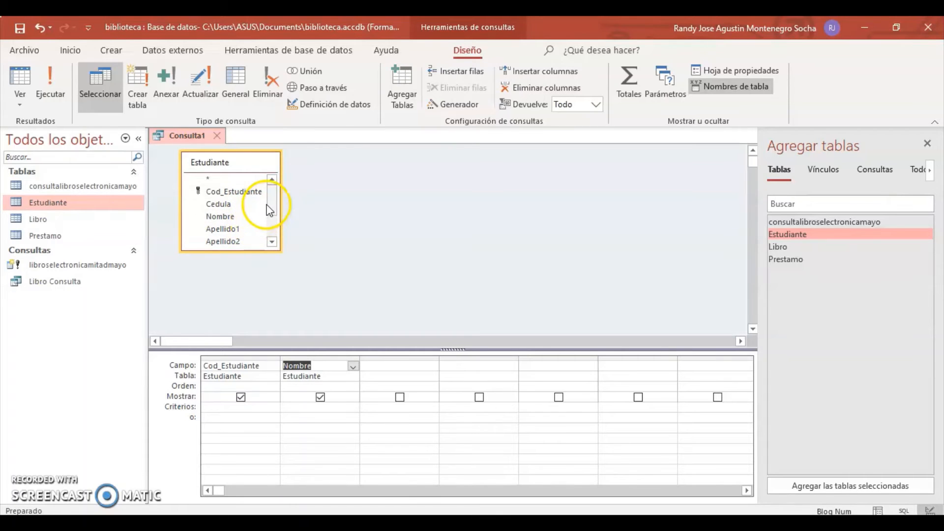
pyautogui.click(236, 229)
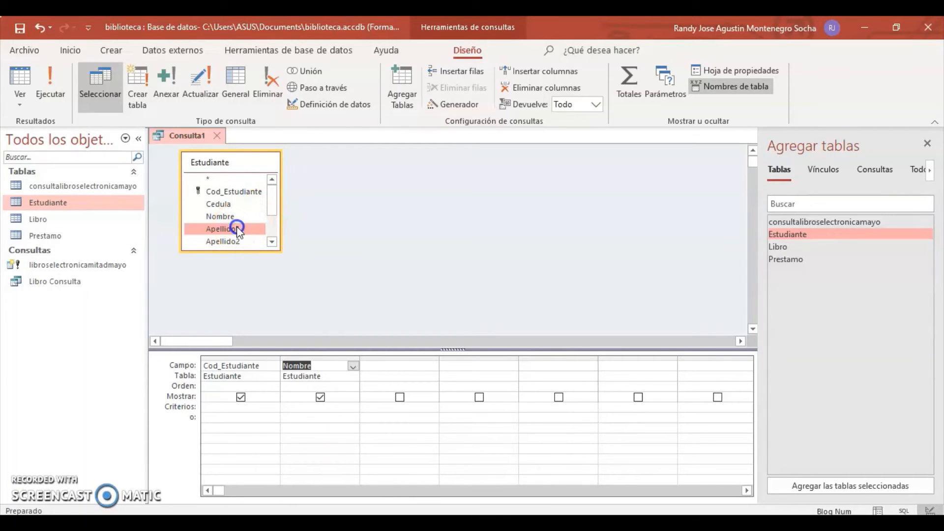
pyautogui.click(380, 365)
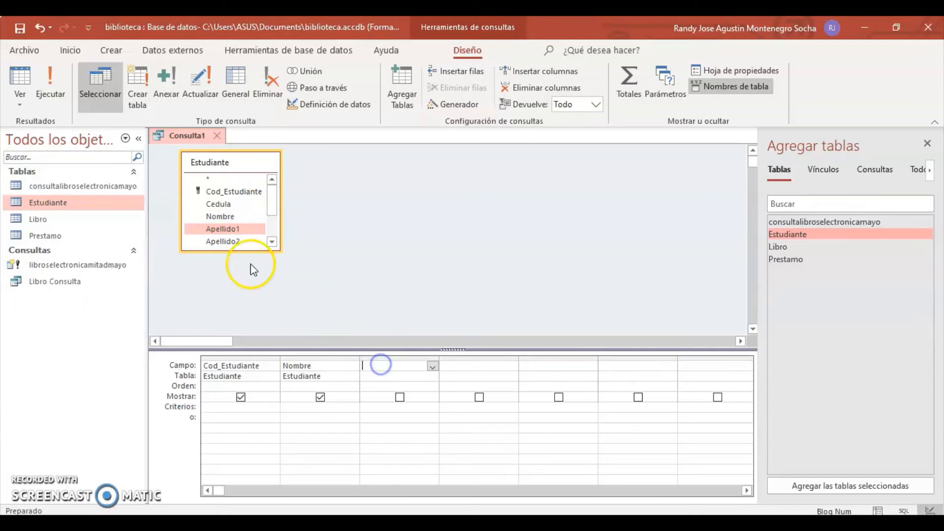
pyautogui.doubleClick(246, 233)
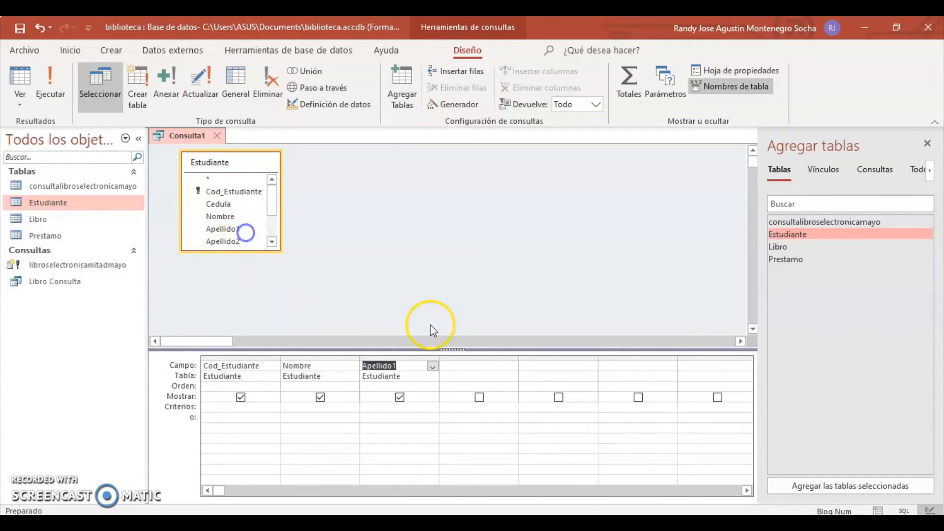
pyautogui.click(463, 365)
pyautogui.click(246, 241)
pyautogui.doubleClick(247, 241)
pyautogui.moveTo(272, 205); pyautogui.dragTo(270, 236)
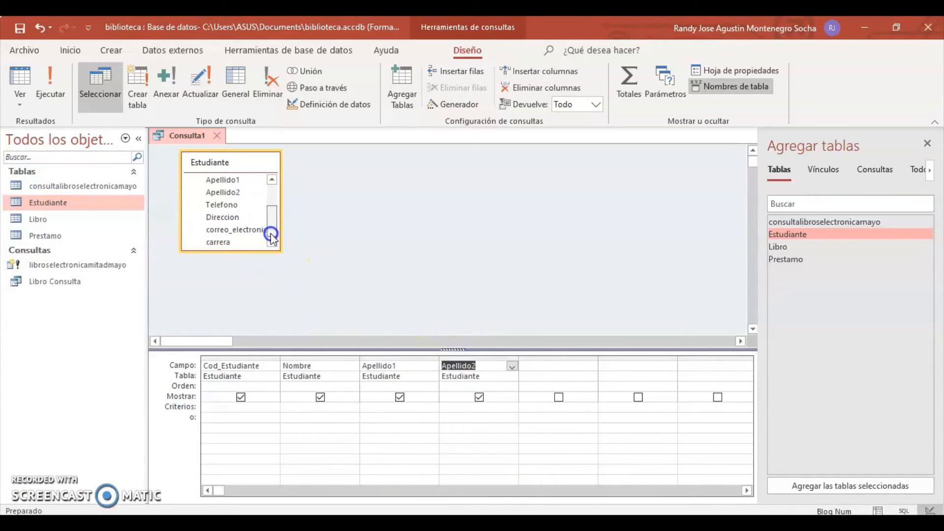
pyautogui.doubleClick(231, 241)
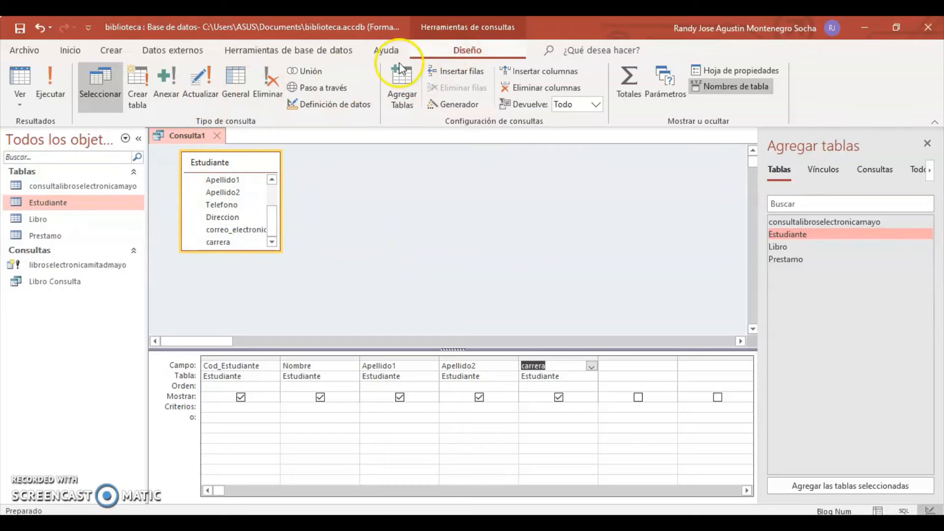
# Step: Convert the query to an update query and set its Cod_Estudiante criterion to the code of the Industrial student in the Estudiante table
pyautogui.click(211, 99)
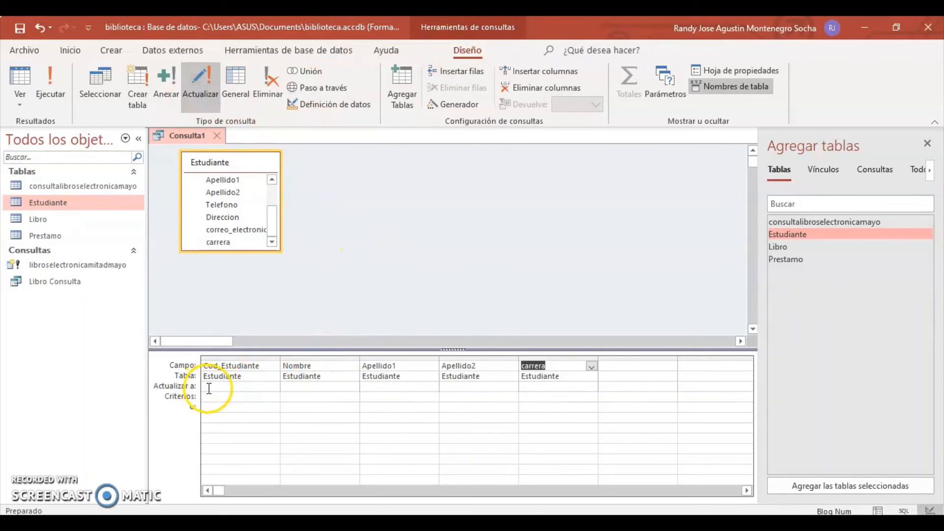
pyautogui.click(527, 388)
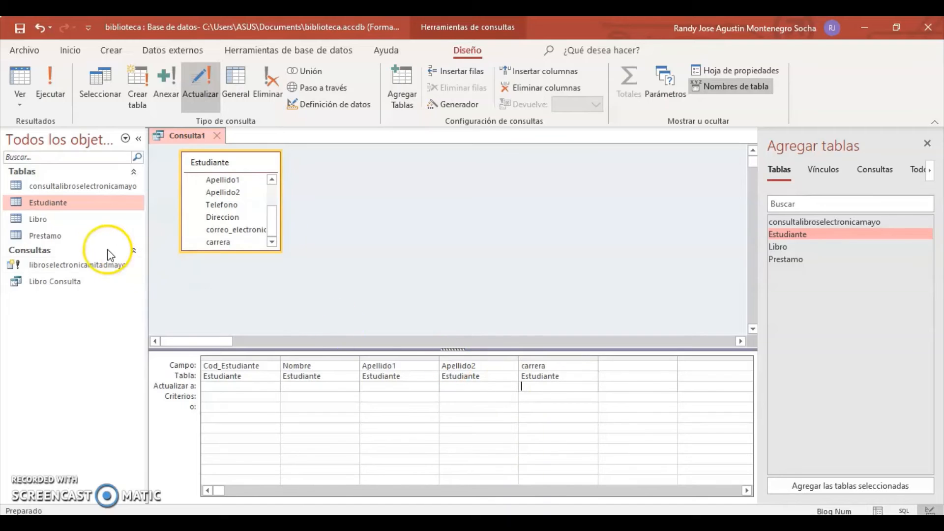
pyautogui.doubleClick(80, 202)
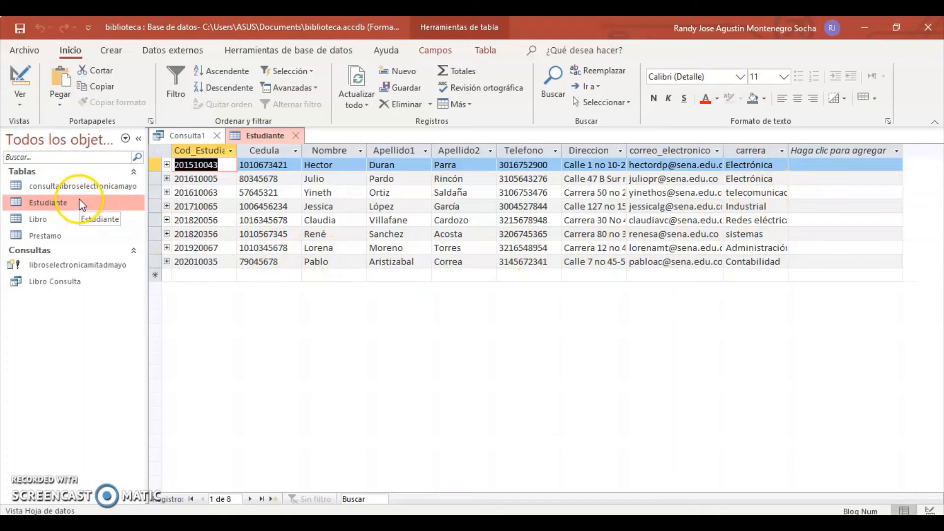
pyautogui.click(191, 136)
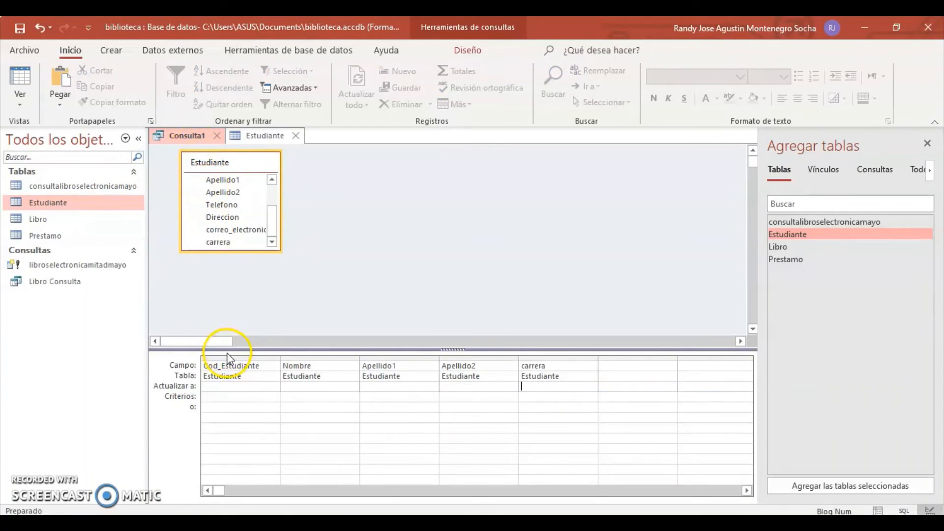
pyautogui.click(247, 136)
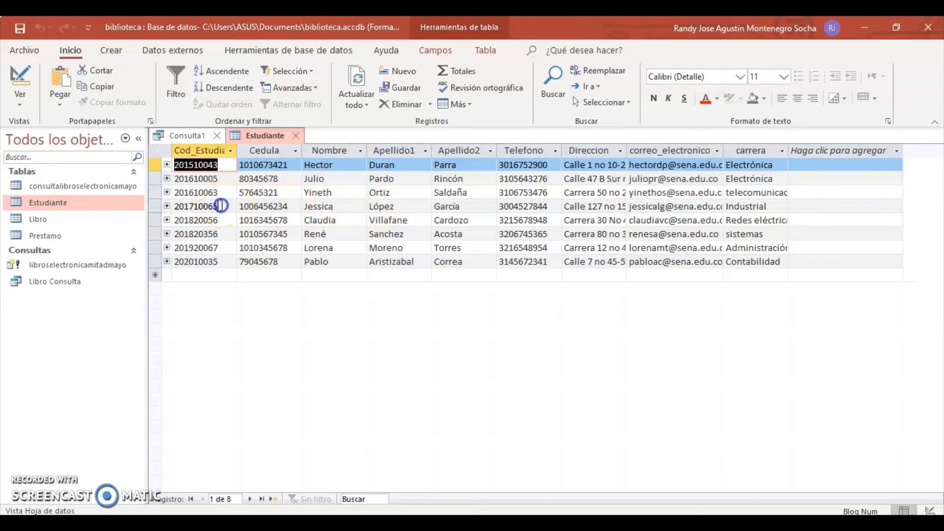
pyautogui.click(170, 203)
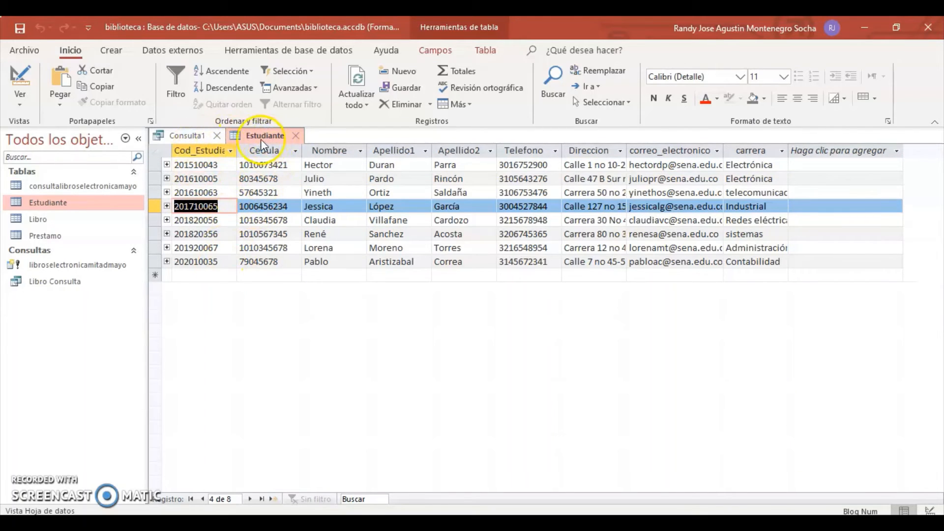
pyautogui.click(189, 137)
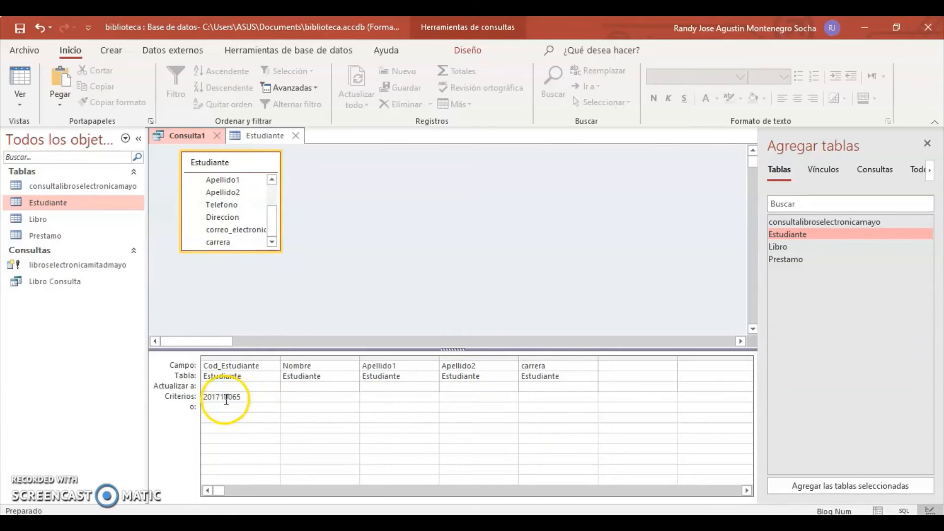
# Step: Set the carrera field's update value to Administración, as written in the Estudiante table, and close that table
pyautogui.click(258, 136)
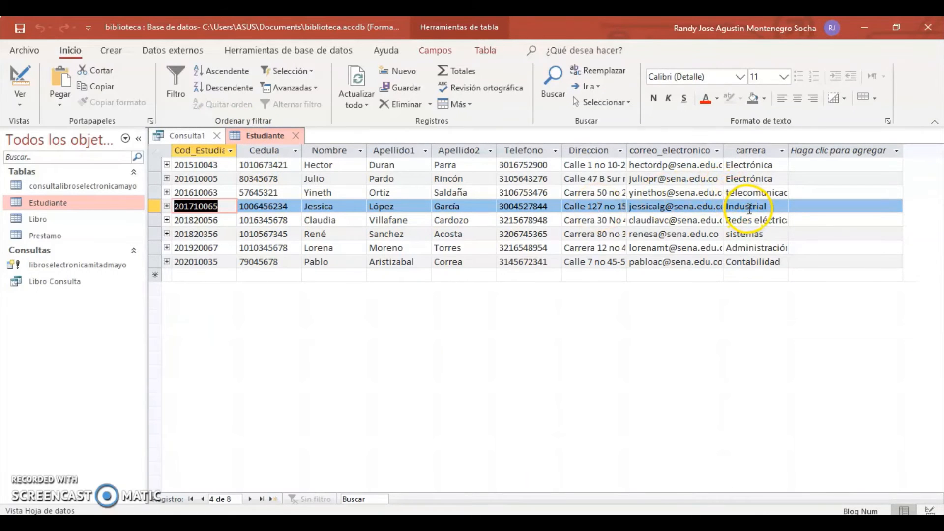
pyautogui.click(744, 247)
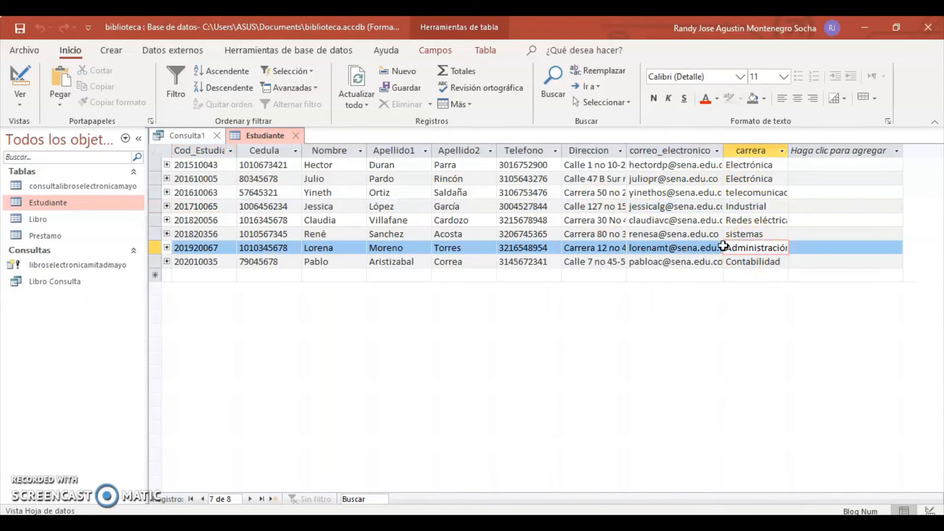
pyautogui.moveTo(727, 248); pyautogui.dragTo(791, 248)
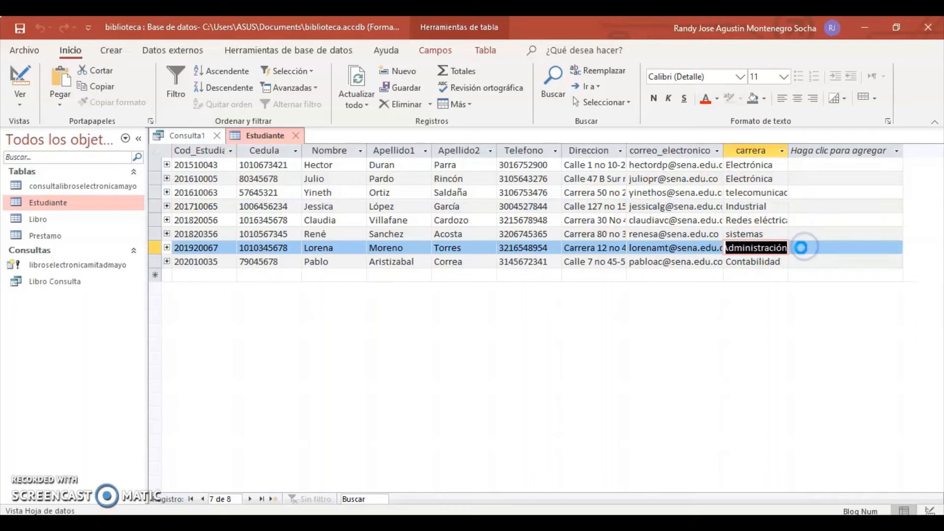
pyautogui.click(188, 137)
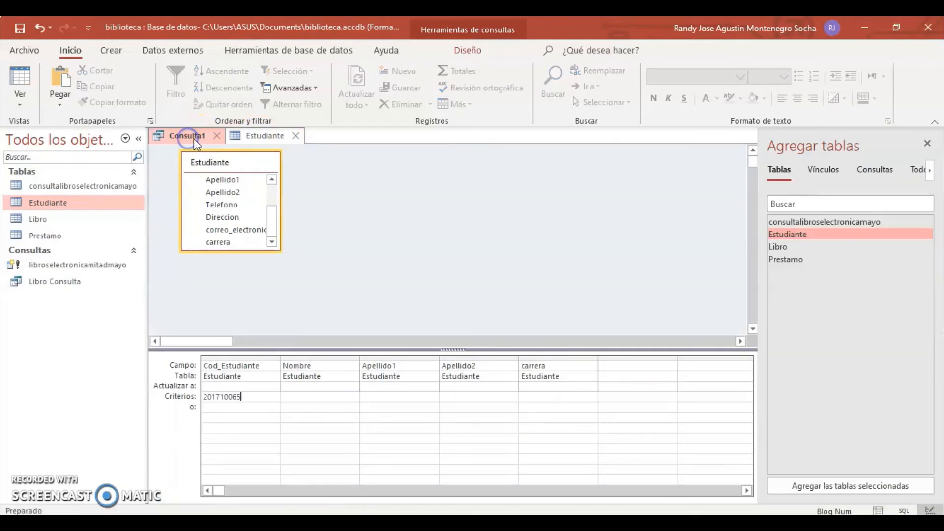
pyautogui.click(532, 386)
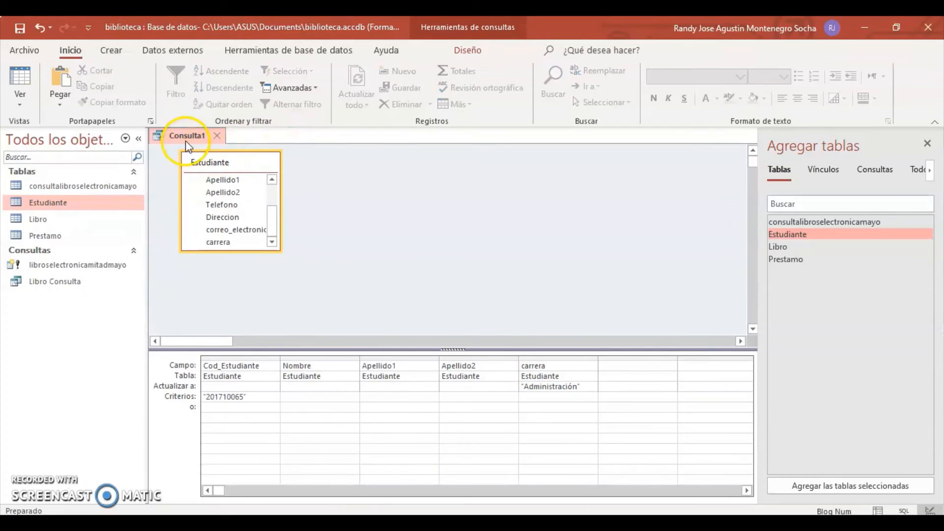
# Step: Save the update query as "actualización carrera" and close it
pyautogui.rightClick(194, 134)
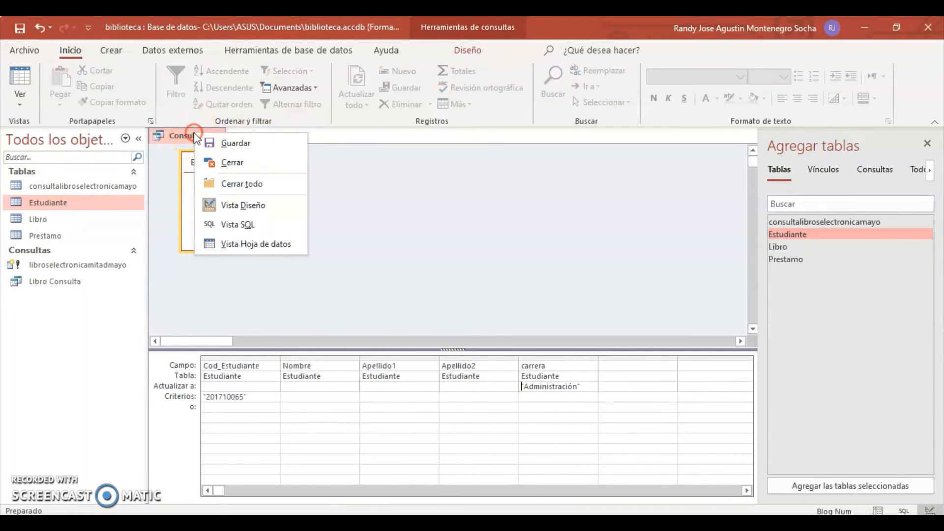
pyautogui.click(228, 144)
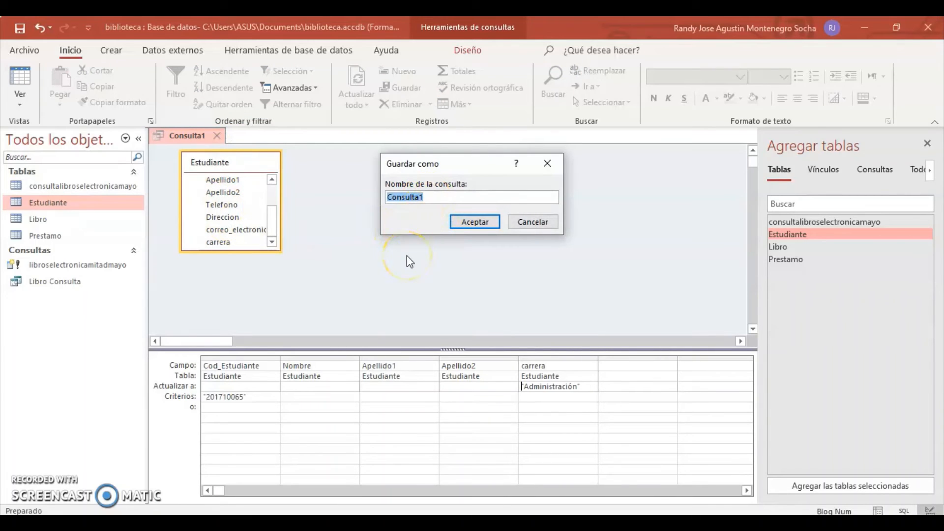
pyautogui.write('actualización carre')
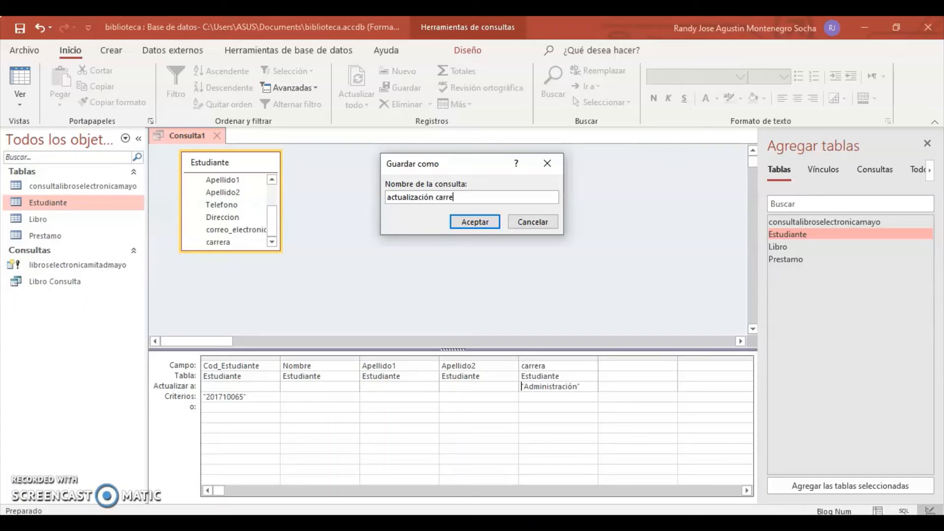
pyautogui.write('ra')
pyautogui.click(487, 221)
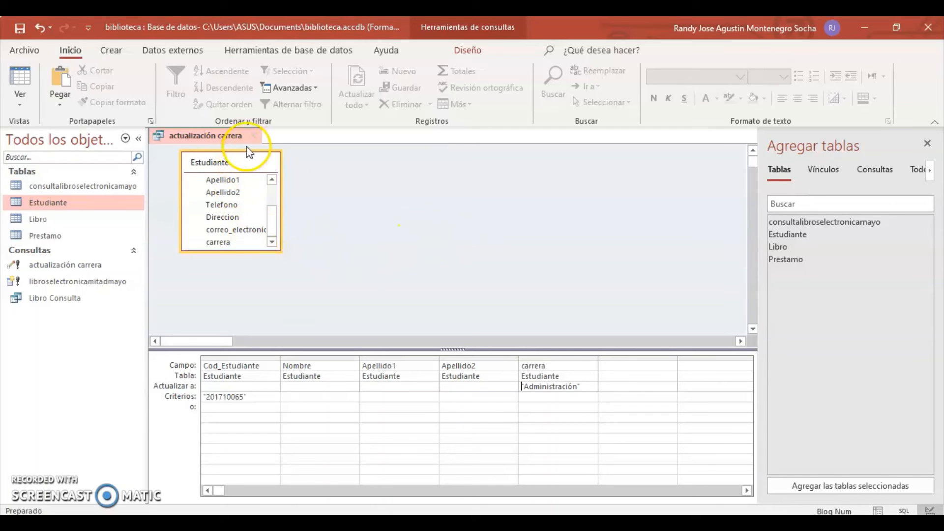
pyautogui.rightClick(228, 138)
pyautogui.click(229, 139)
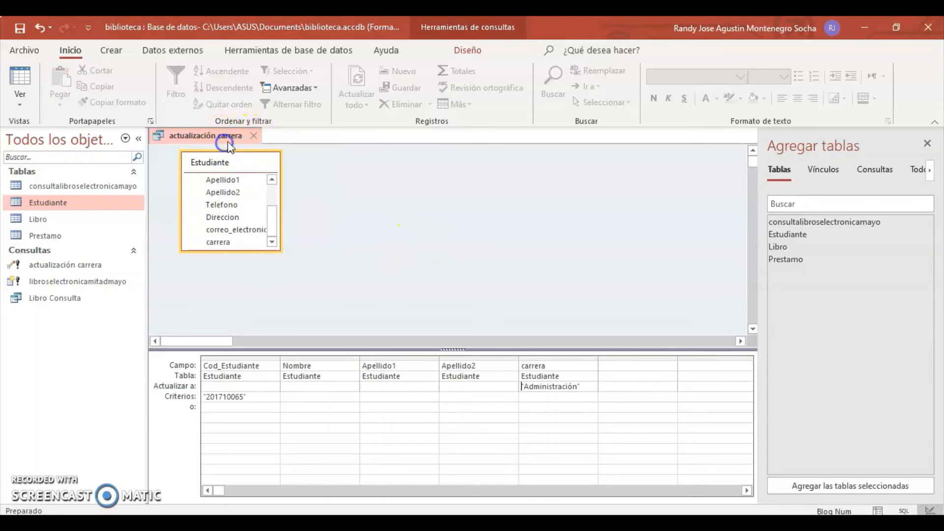
pyautogui.click(253, 137)
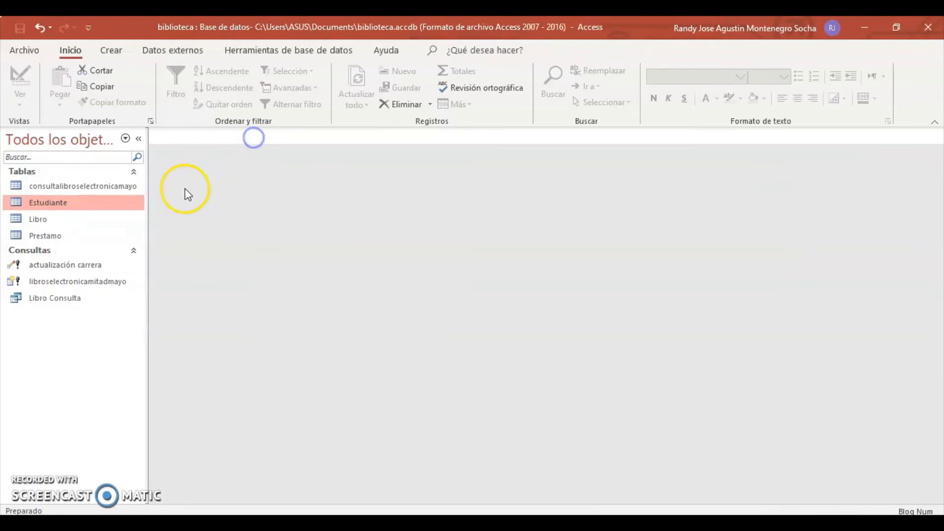
# Step: Run the actualización carrera update query, accepting its confirmations, and open the Estudiante table to check the student's carrera
pyautogui.doubleClick(85, 265)
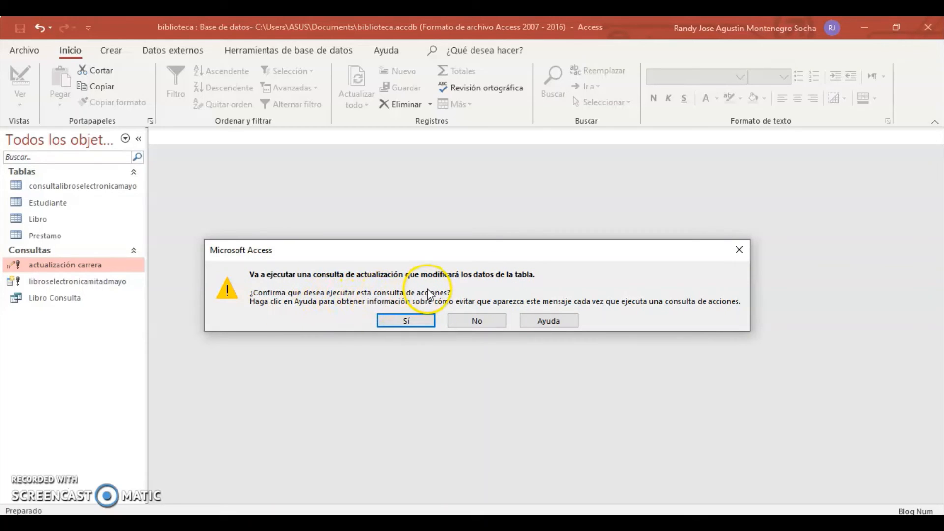
pyautogui.click(421, 320)
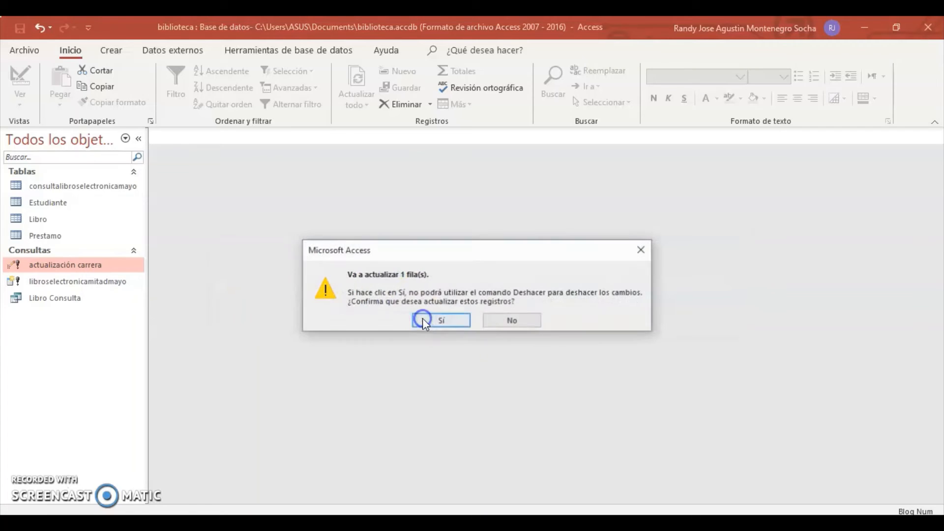
pyautogui.click(421, 319)
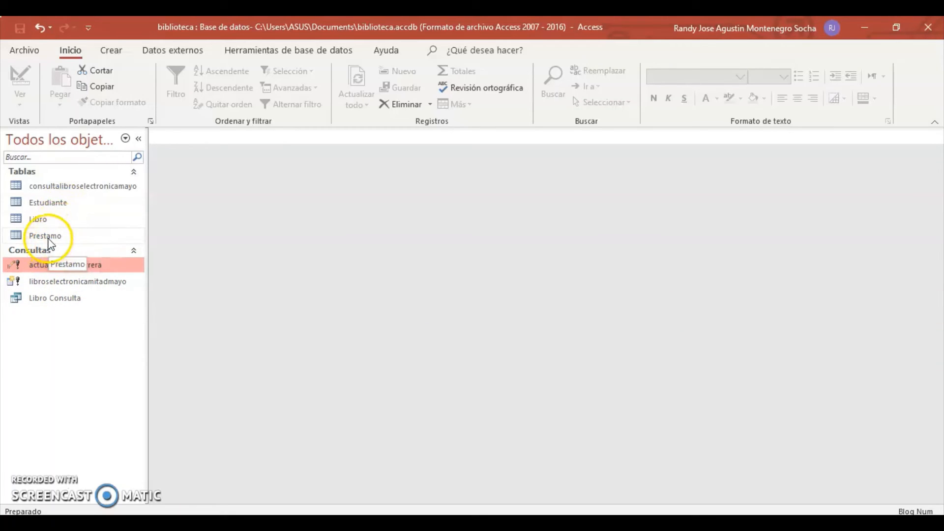
pyautogui.doubleClick(67, 202)
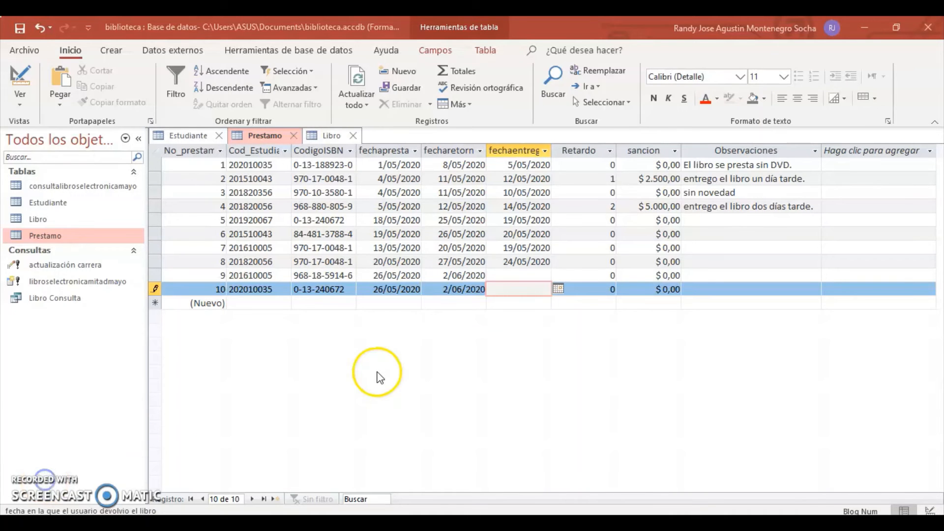
# Step: Close the Libro and Estudiante tables, leaving the Prestamo table open
pyautogui.click(397, 404)
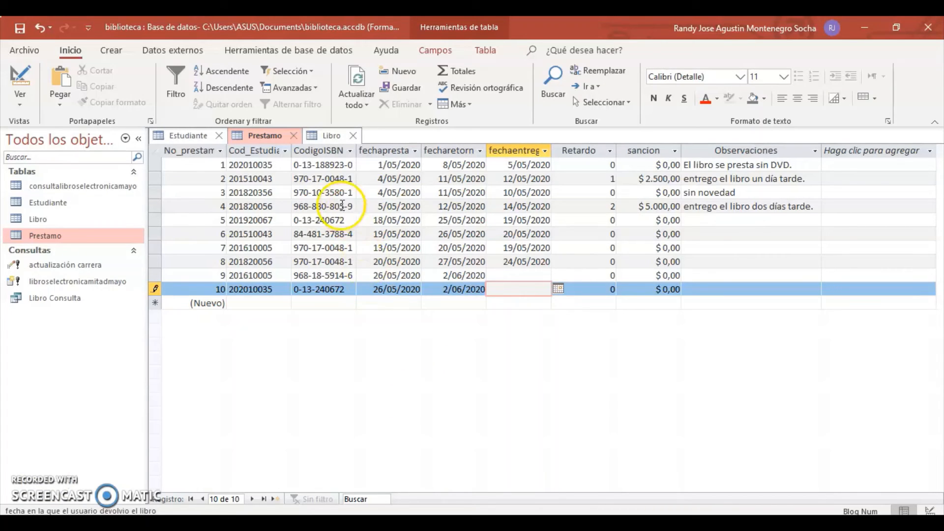
pyautogui.click(332, 147)
pyautogui.click(353, 135)
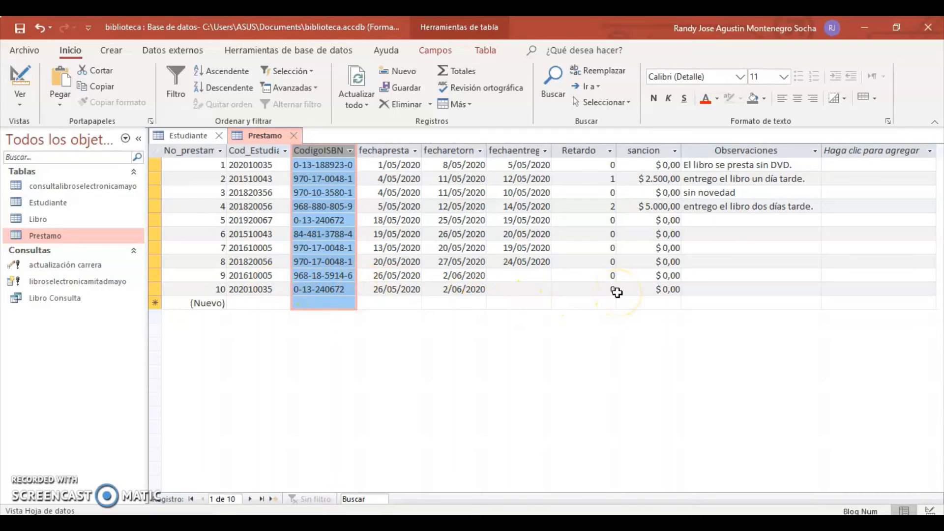
pyautogui.click(197, 136)
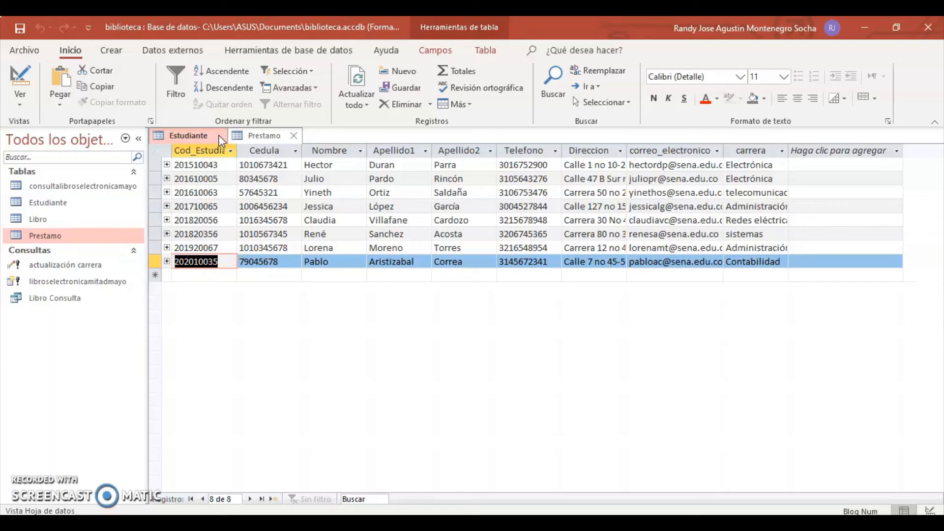
pyautogui.click(221, 137)
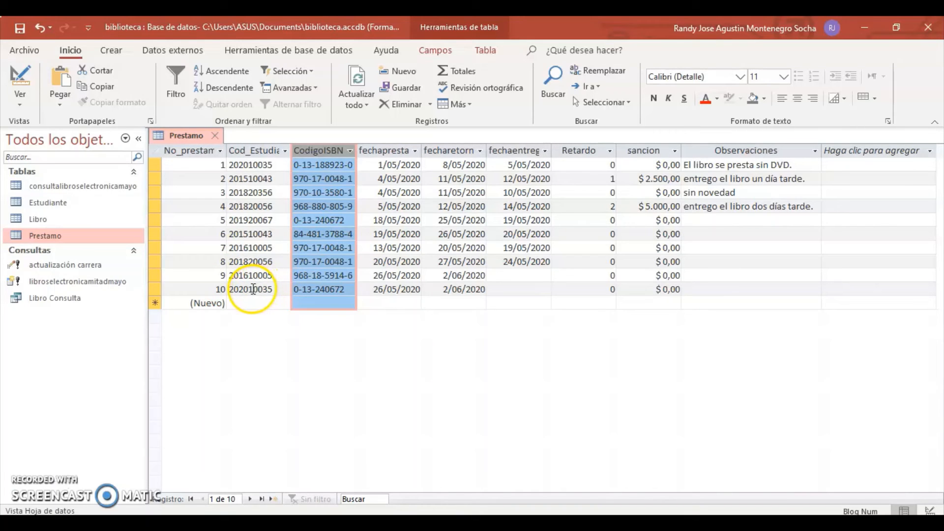
# Step: Create a new query in design view and add the Prestamo table to it
pyautogui.click(111, 50)
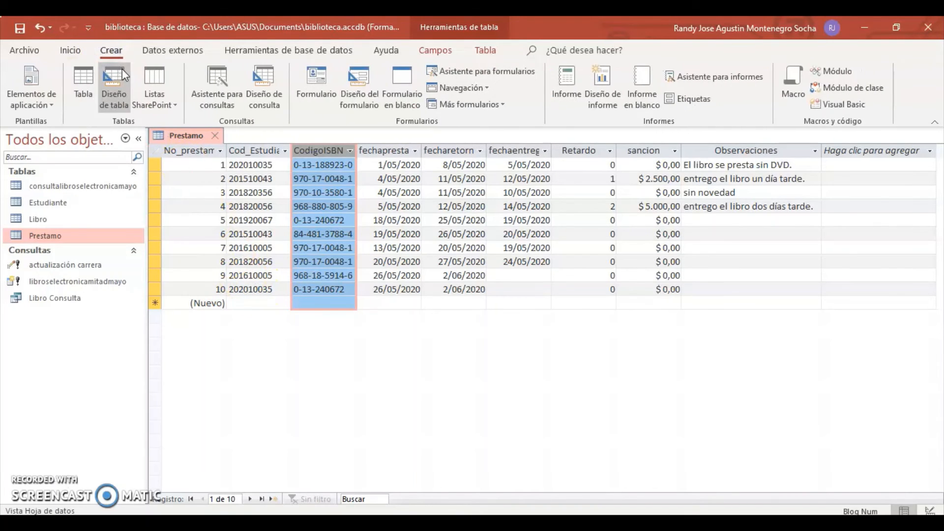
pyautogui.click(265, 99)
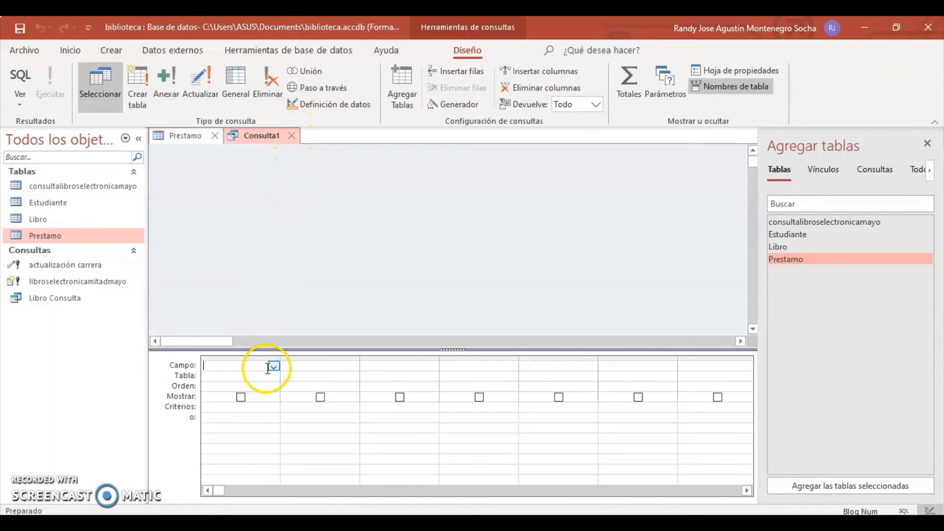
pyautogui.doubleClick(800, 258)
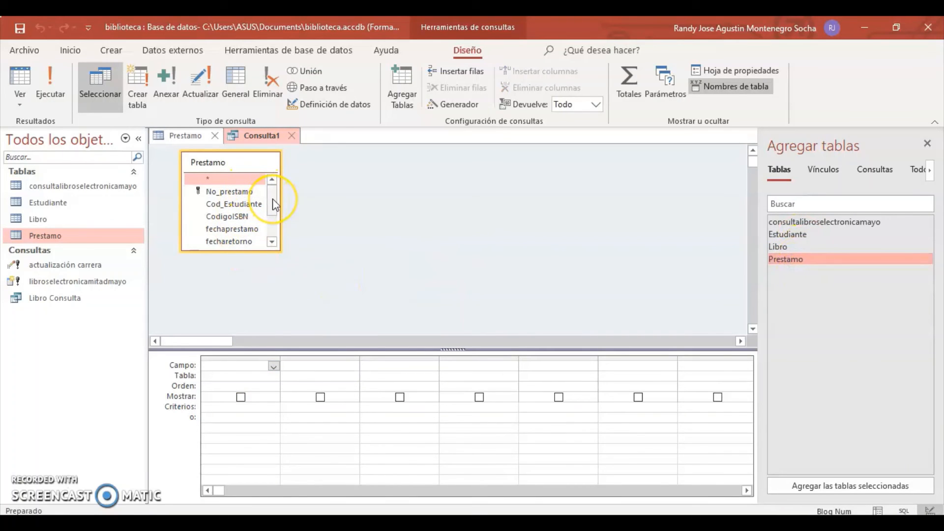
# Step: Add the No_prestamo and CodigoISBN fields to the query grid, consulting the open Prestamo table for the loan records
pyautogui.click(251, 135)
pyautogui.click(186, 136)
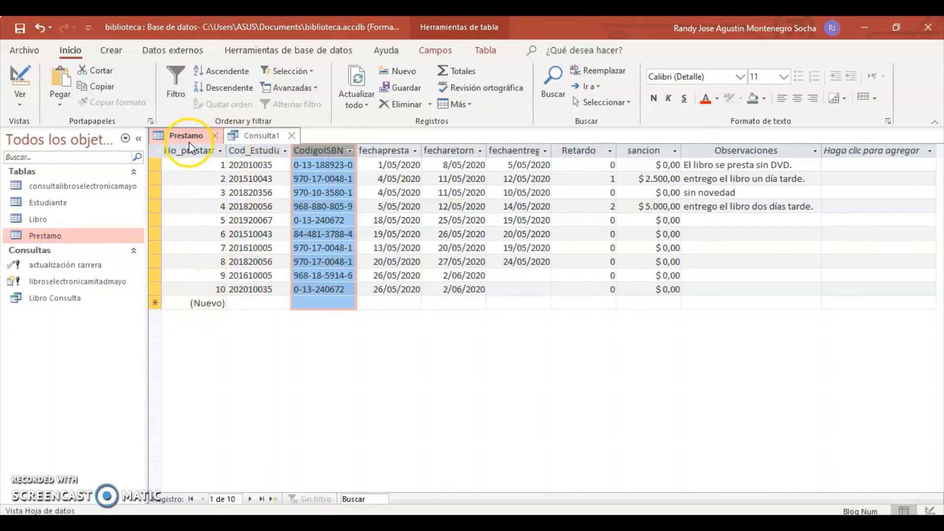
pyautogui.click(245, 138)
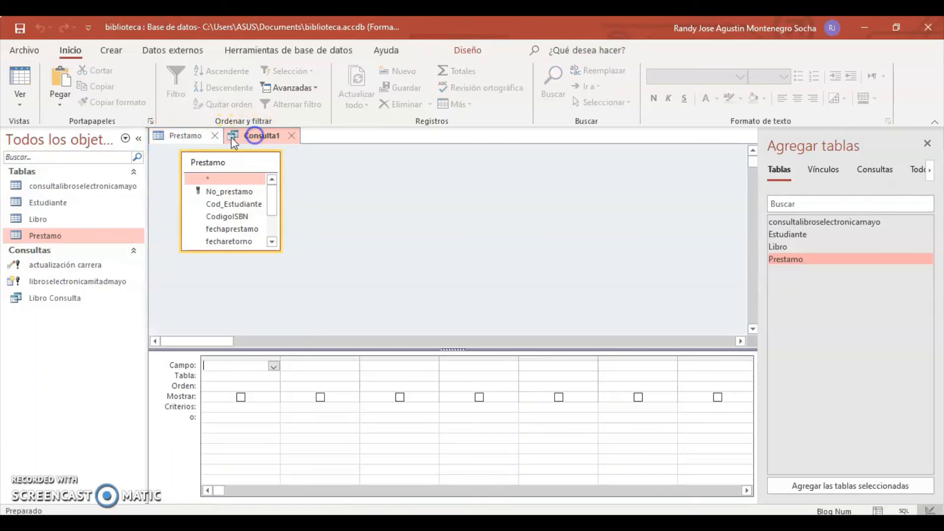
pyautogui.doubleClick(227, 192)
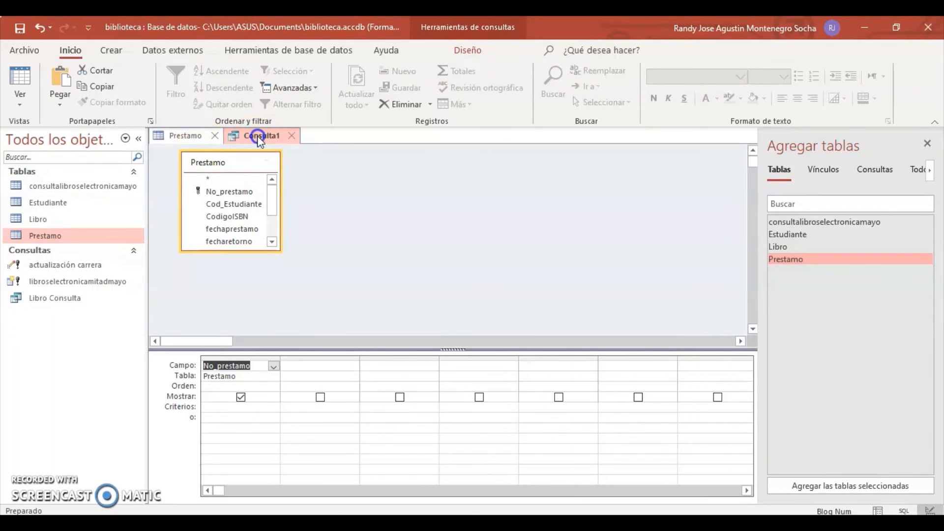
pyautogui.click(193, 136)
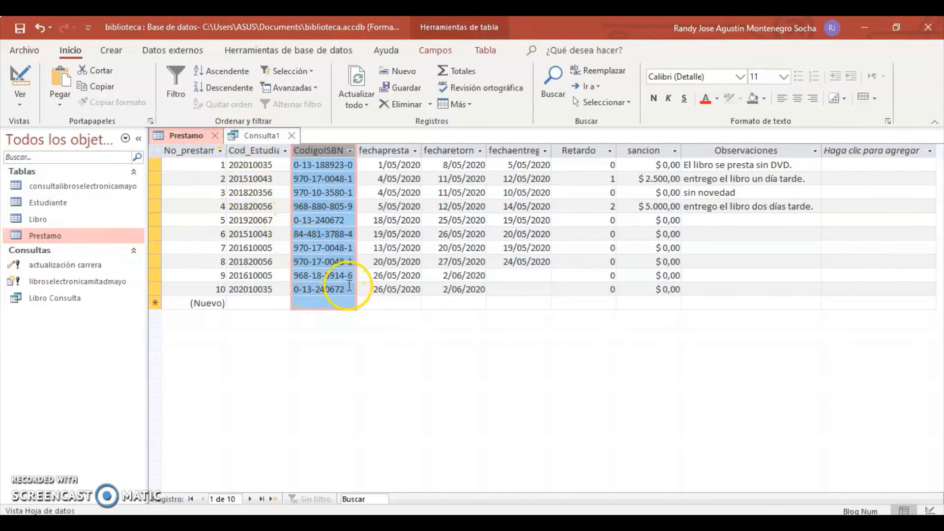
pyautogui.click(249, 135)
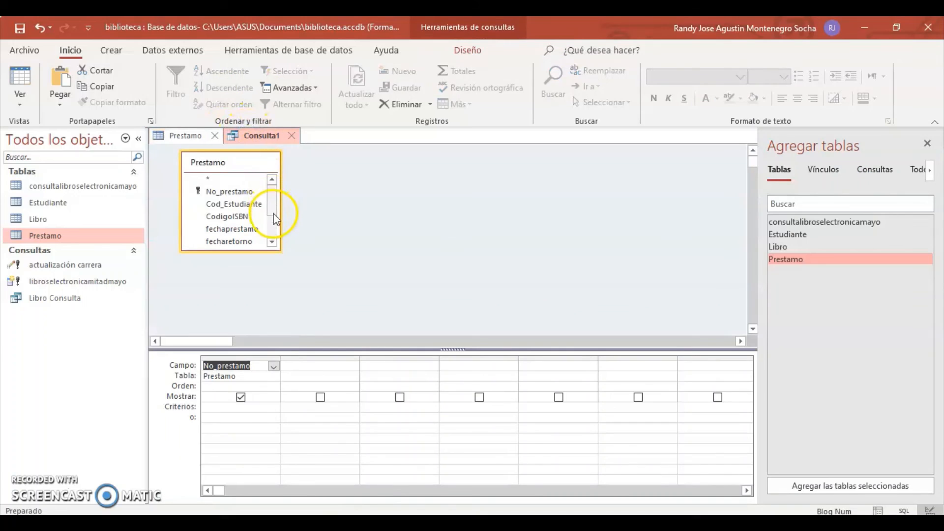
pyautogui.doubleClick(246, 216)
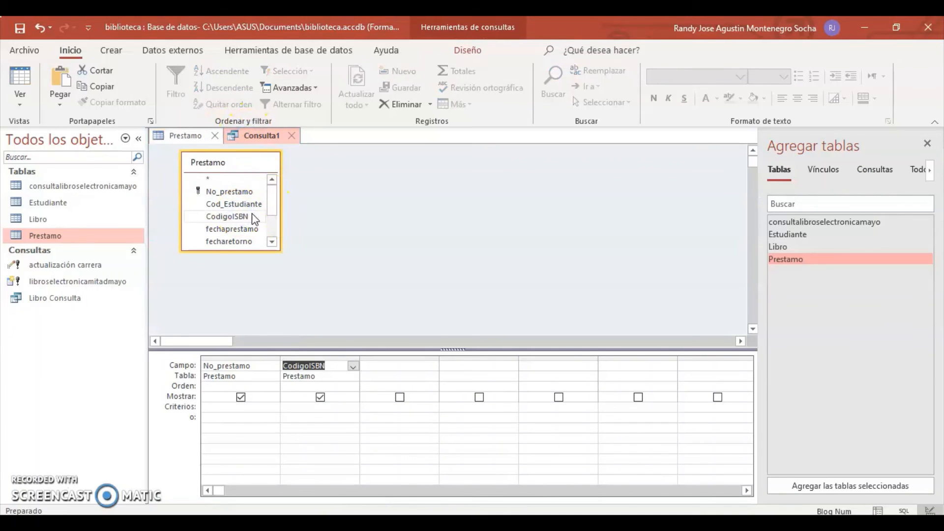
pyautogui.click(275, 206)
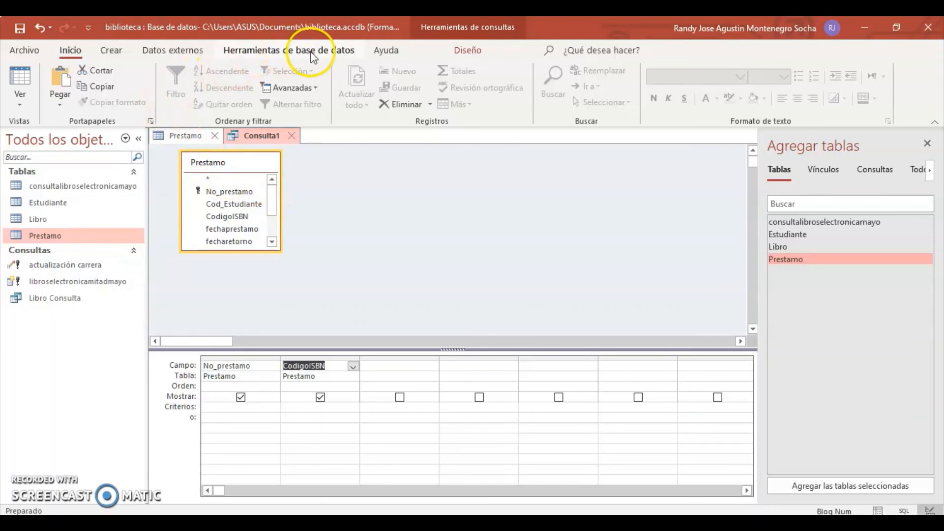
# Step: Convert the query to a delete query and set the No_prestamo criterion to 10
pyautogui.click(465, 50)
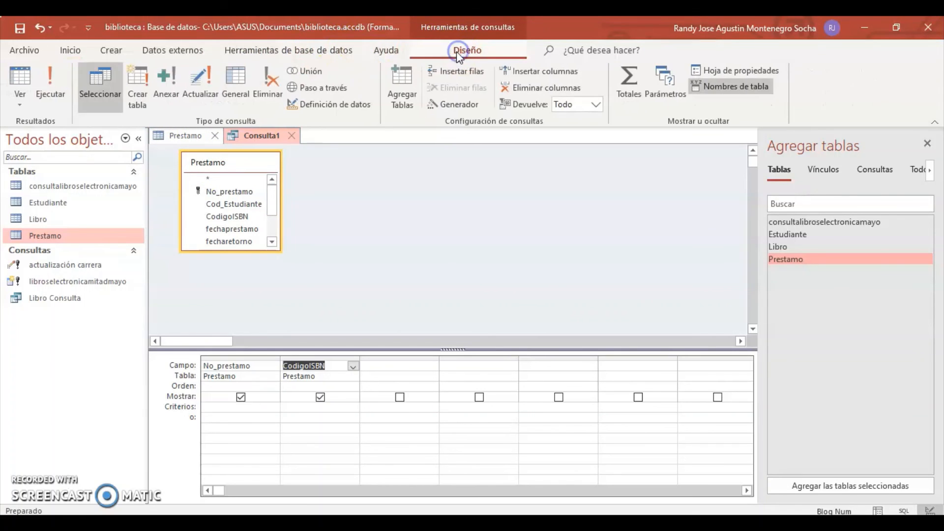
pyautogui.click(269, 85)
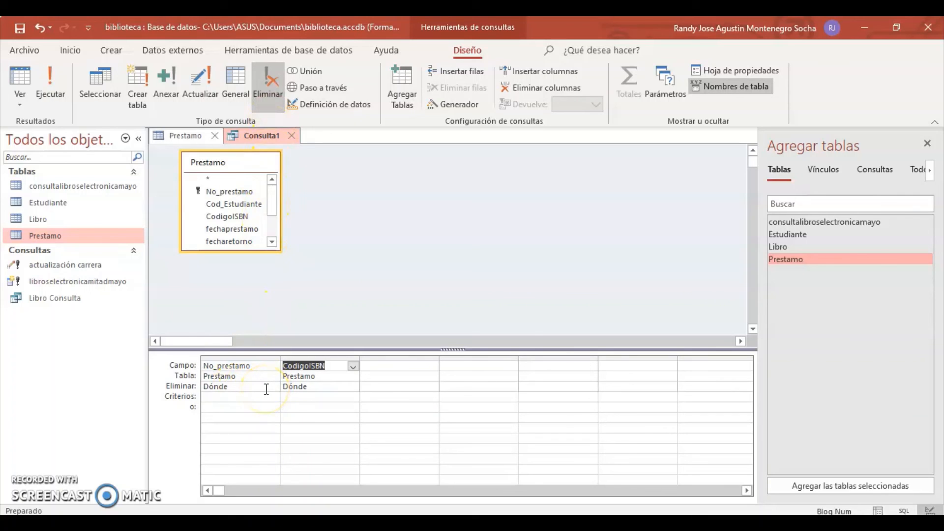
pyautogui.click(251, 399)
pyautogui.click(251, 398)
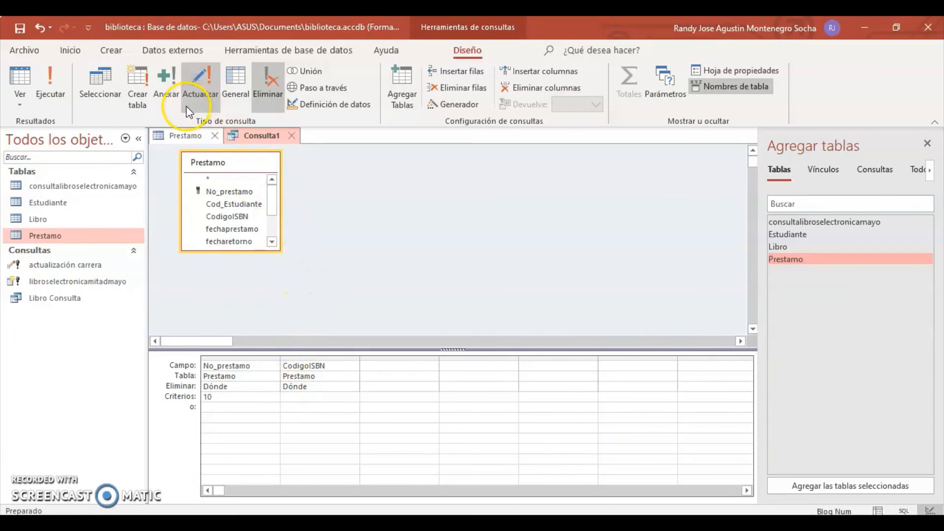
# Step: Close the Prestamo table and save the delete query as "consultaeliminación"
pyautogui.click(215, 137)
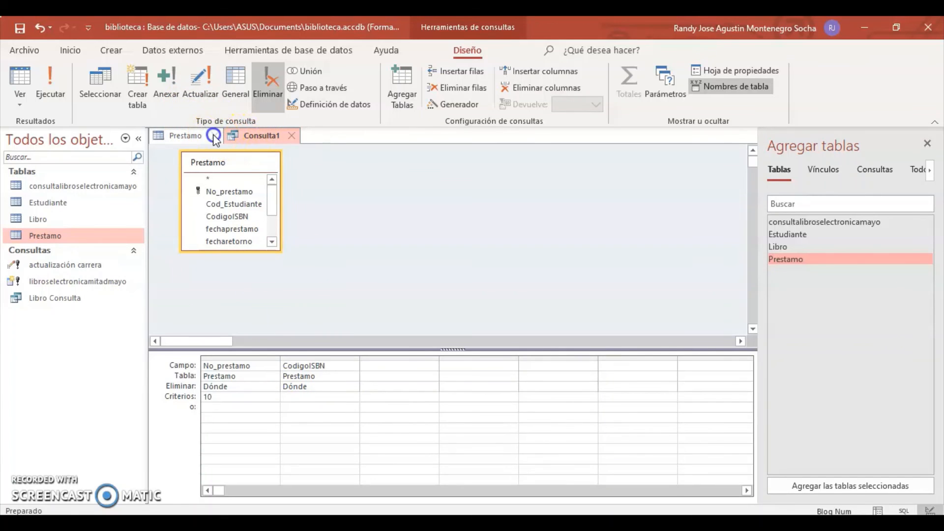
pyautogui.rightClick(191, 134)
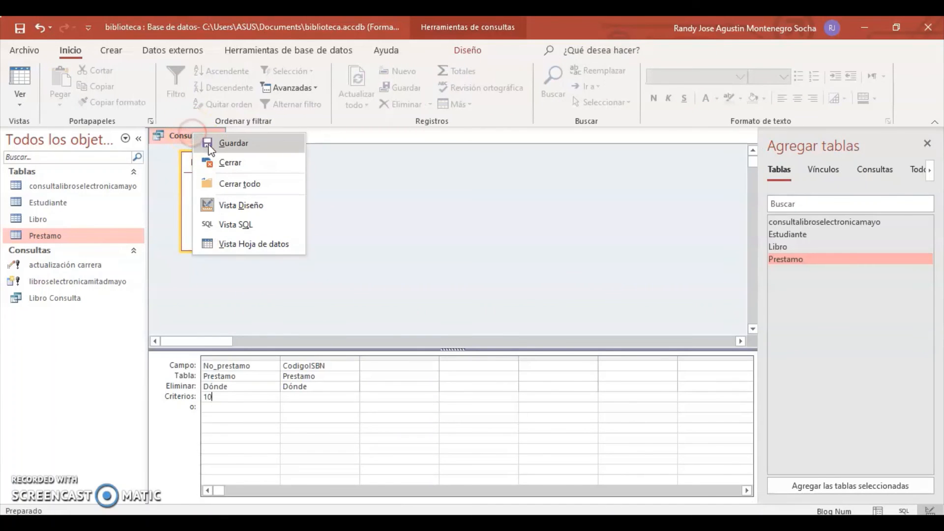
pyautogui.click(231, 175)
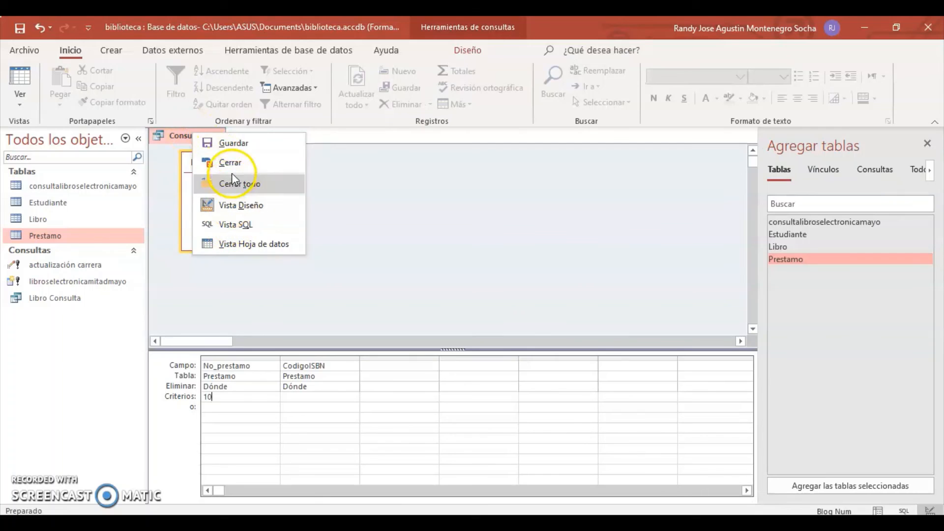
pyautogui.click(229, 142)
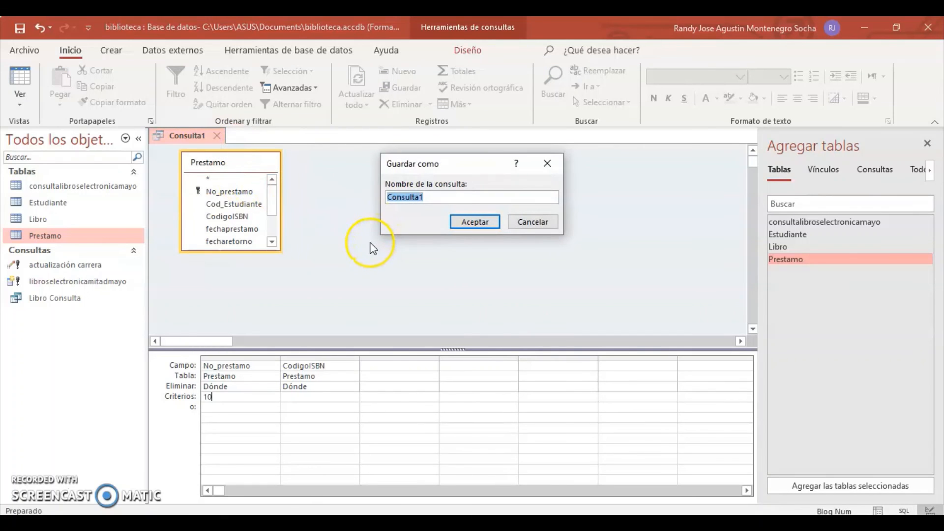
pyautogui.write('co')
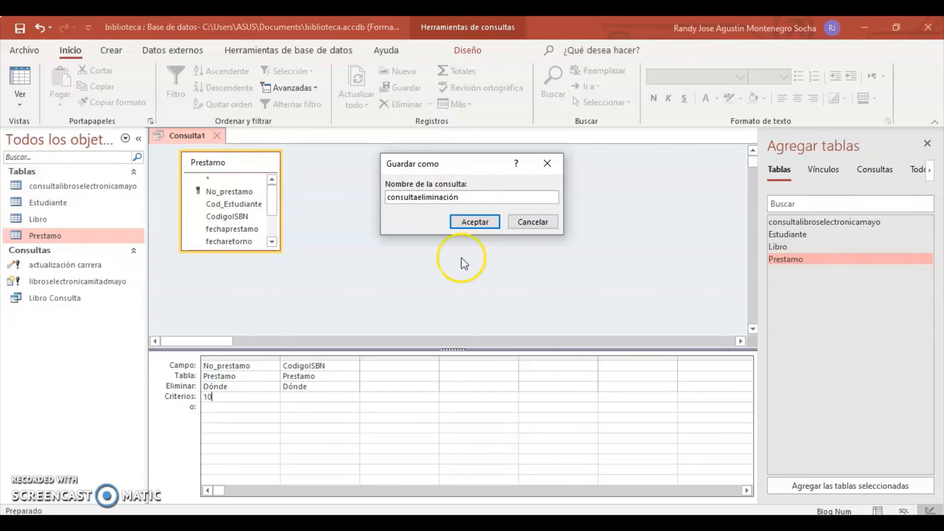
pyautogui.click(492, 220)
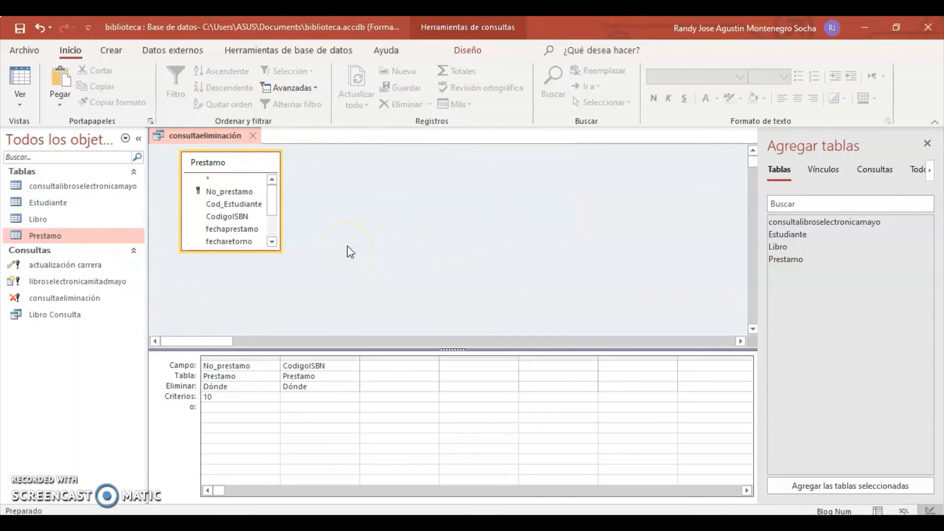
# Step: Preview the record selected by the consultaeliminación query in datasheet view and return to design view
pyautogui.rightClick(186, 139)
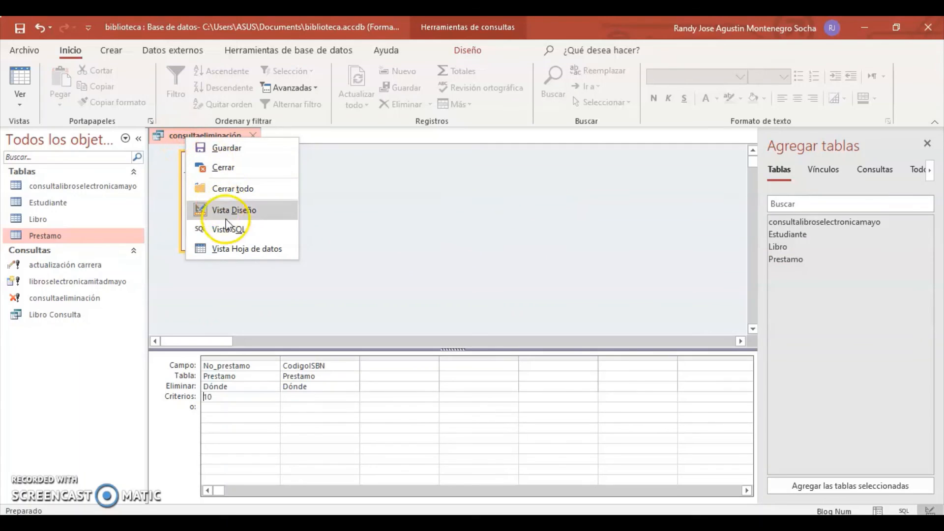
pyautogui.click(235, 247)
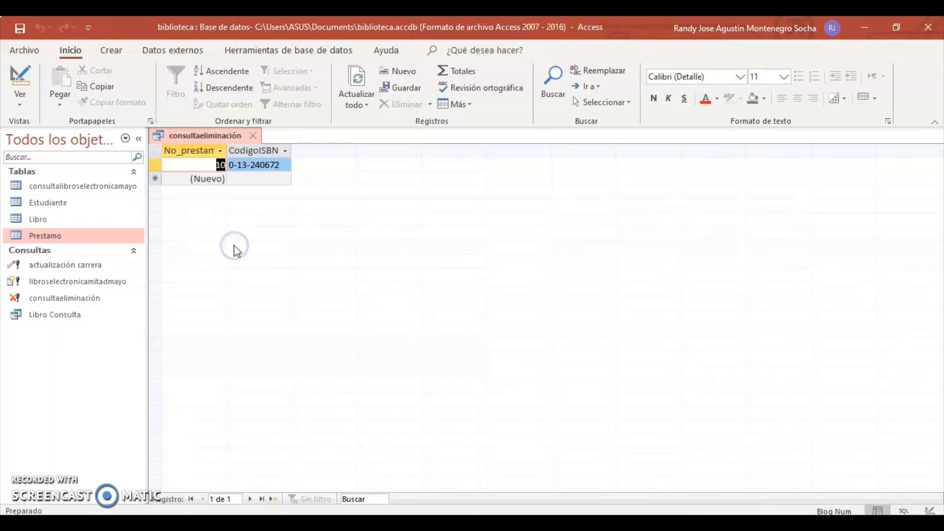
pyautogui.rightClick(205, 136)
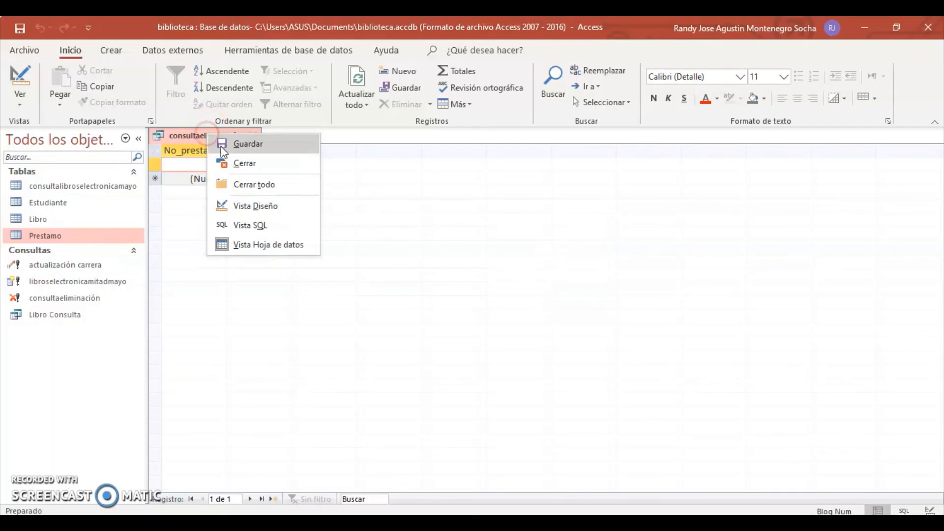
pyautogui.click(242, 208)
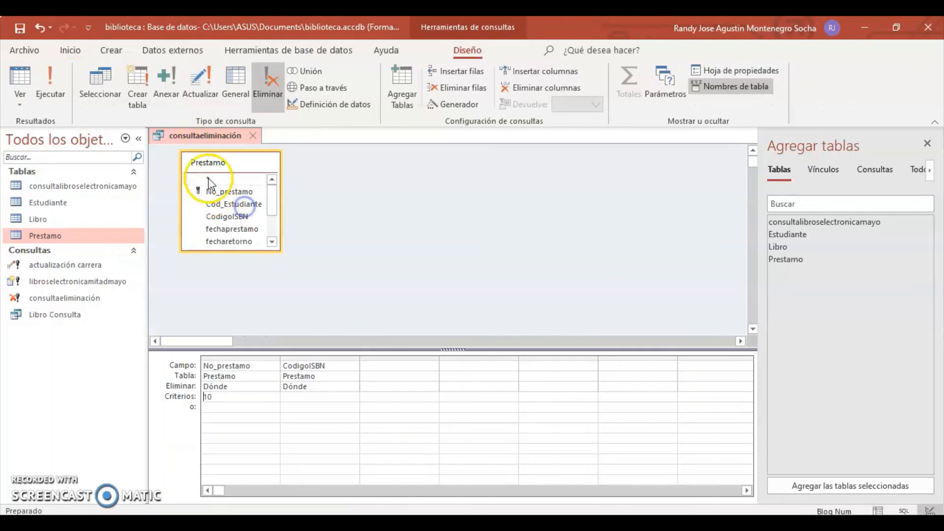
# Step: Close the consultaeliminación query, and open the Prestamo table to check its loan records before closing it too
pyautogui.rightClick(196, 134)
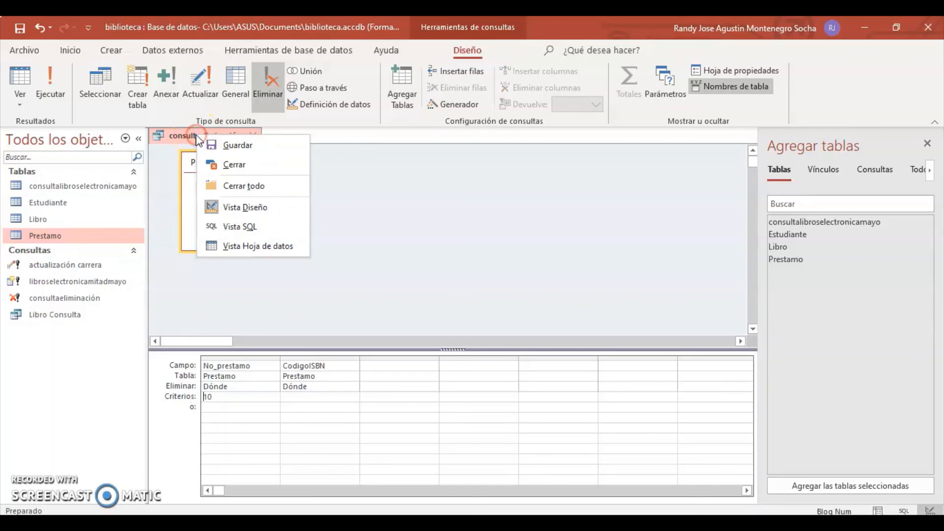
pyautogui.click(231, 162)
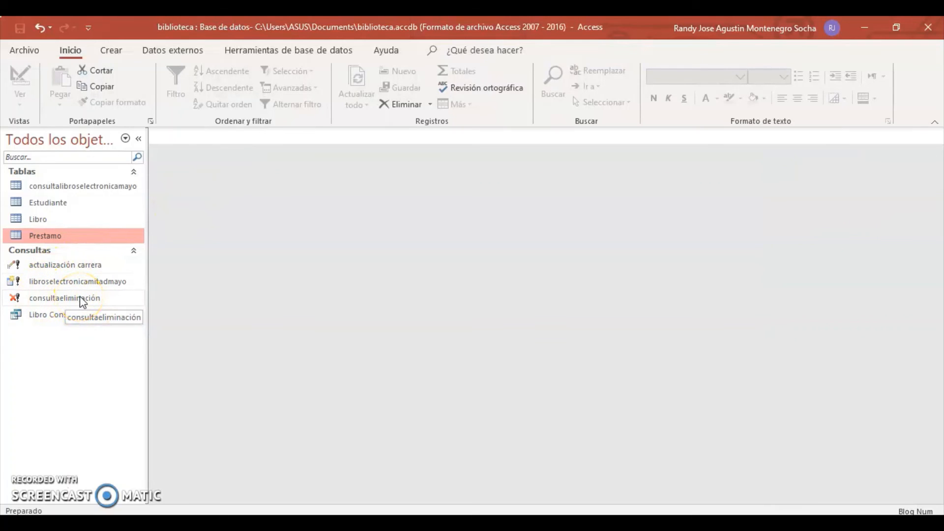
pyautogui.doubleClick(57, 235)
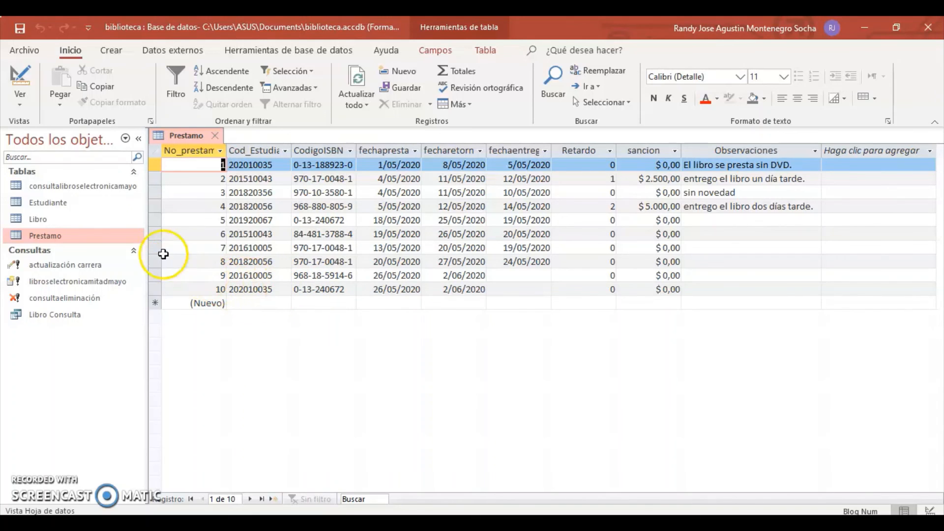
pyautogui.click(215, 136)
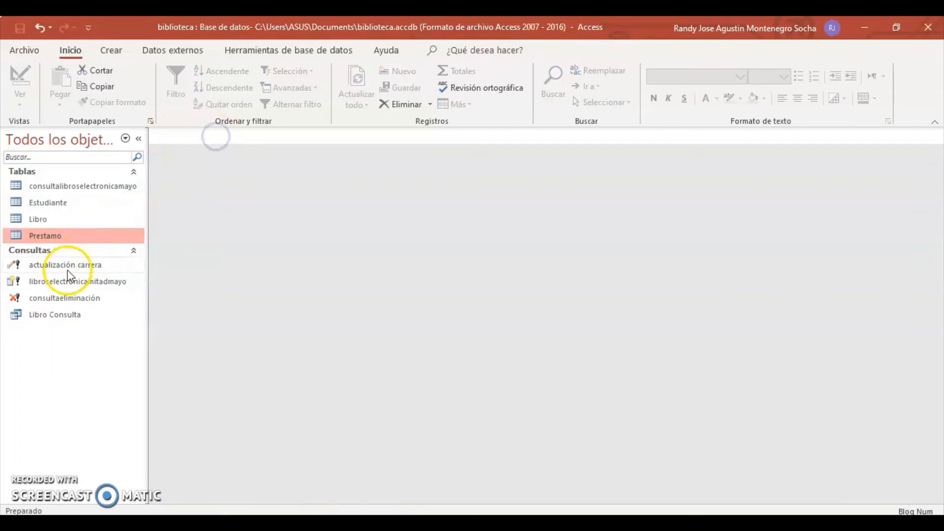
# Step: Run the consultaeliminación delete query, accepting its confirmations, and open the Prestamo table to check the remaining loans
pyautogui.doubleClick(66, 296)
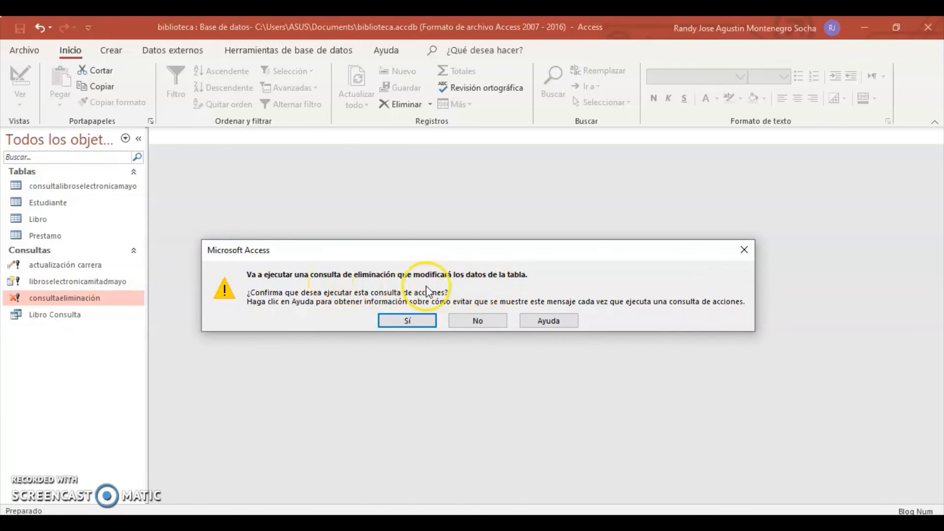
pyautogui.click(407, 320)
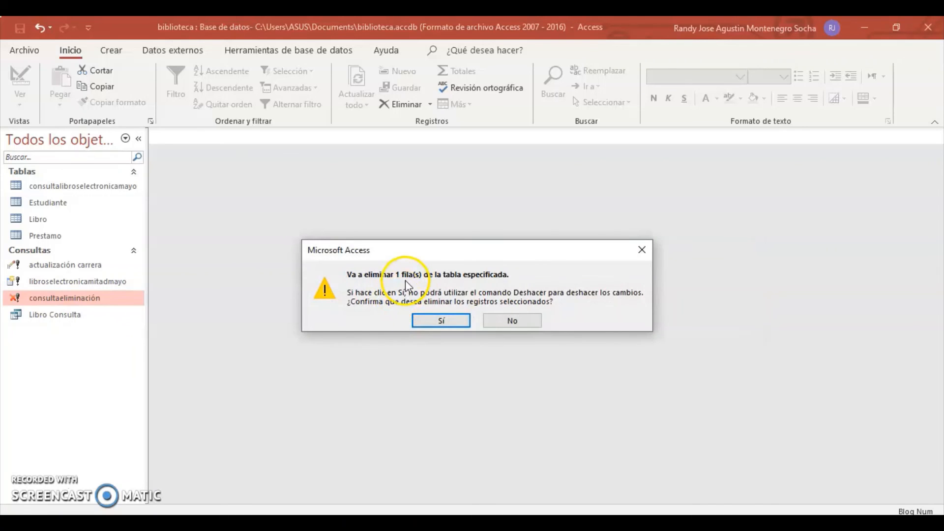
pyautogui.click(432, 321)
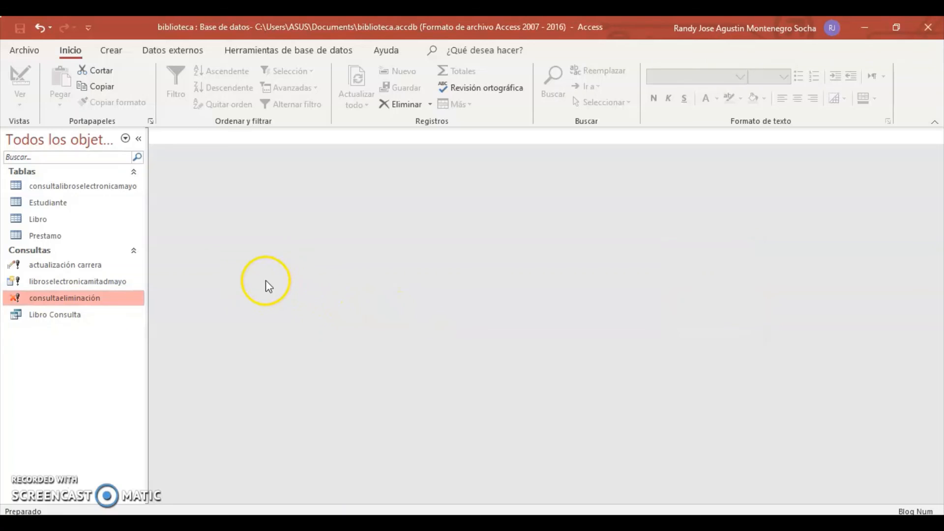
pyautogui.doubleClick(55, 236)
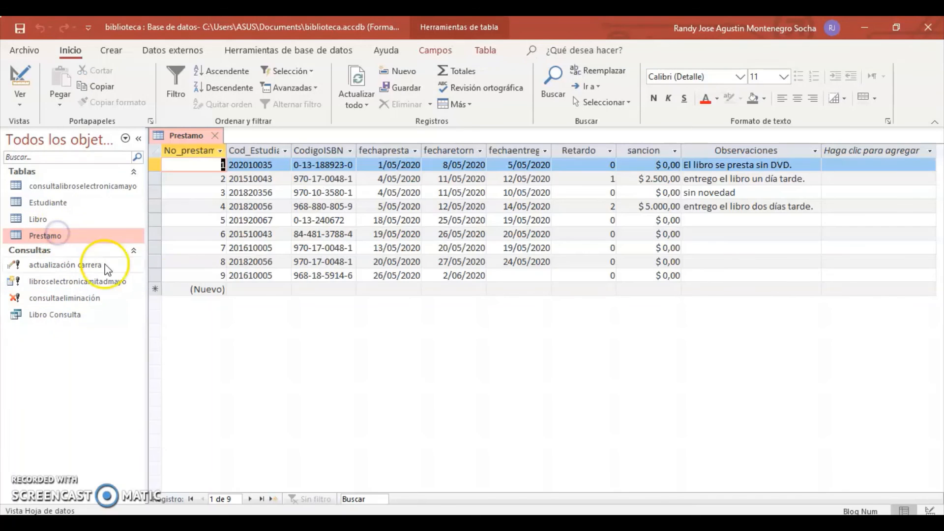